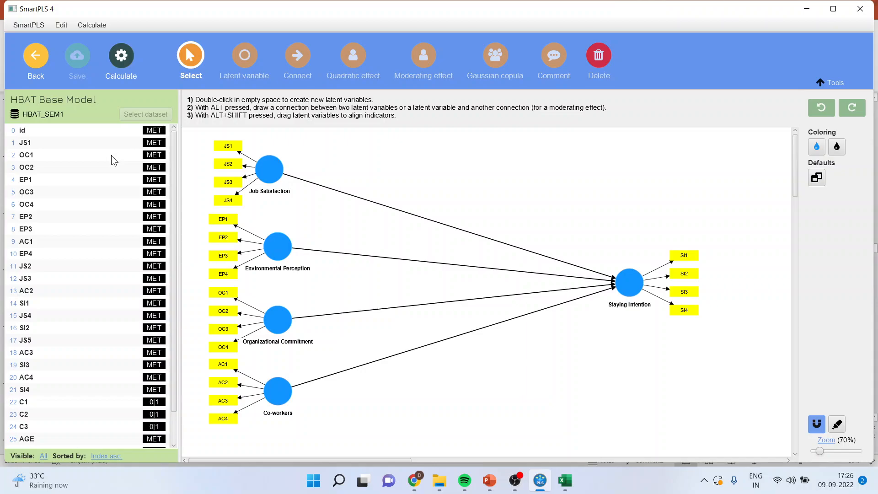
- Run the PLS-SEM algorithm on the HBAT Base Model with the path weighting scheme and standardized results, and open its report
{"action": "left_click", "coordinate": [122, 59]}
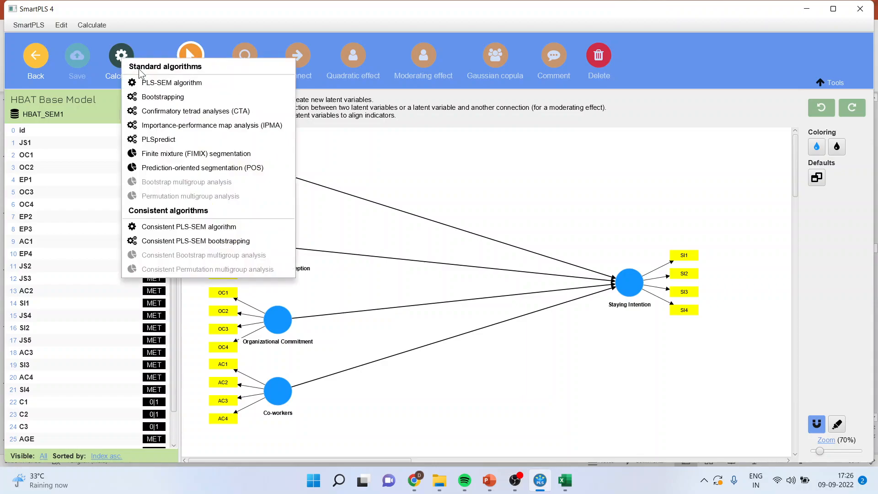
{"action": "left_click", "coordinate": [151, 82]}
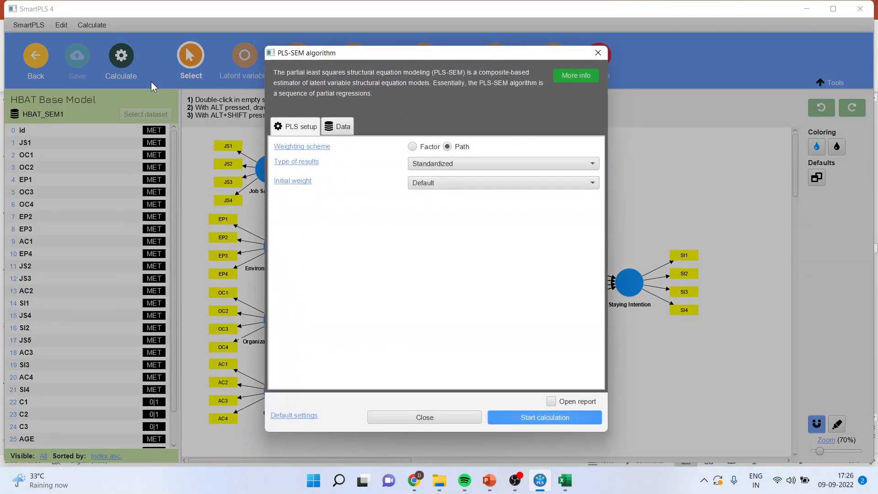
{"action": "left_click", "coordinate": [518, 422]}
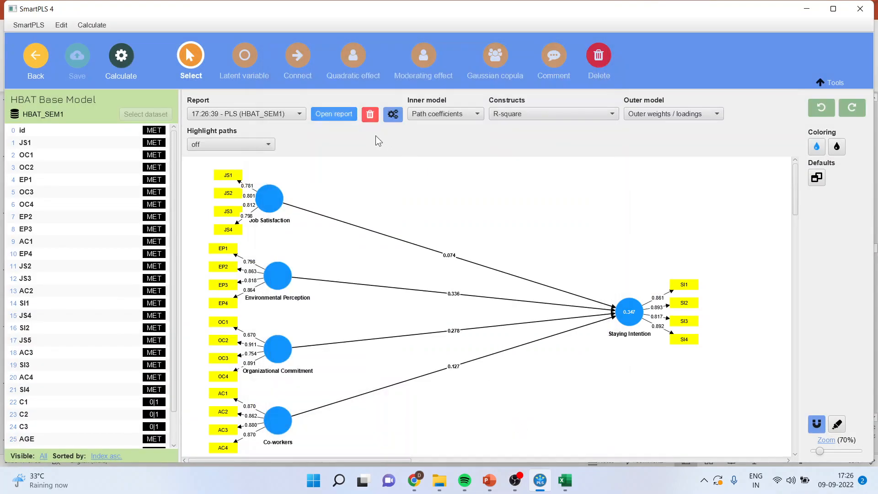
{"action": "left_click", "coordinate": [342, 117]}
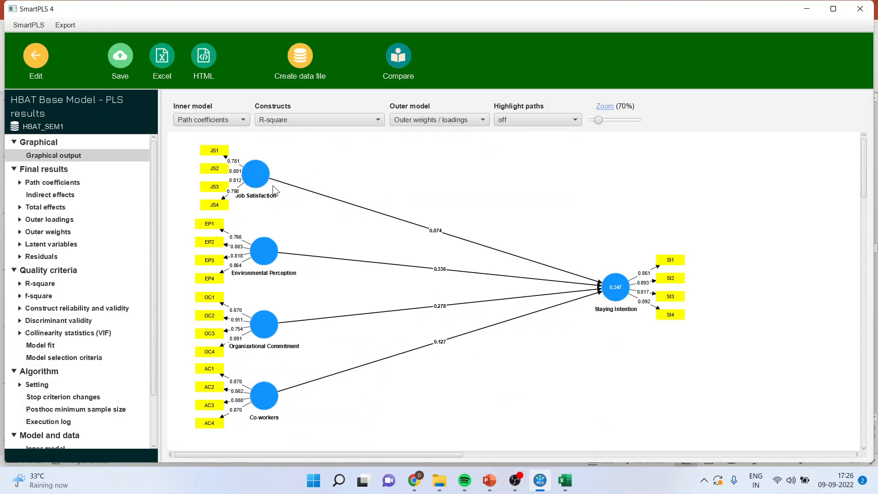
- Review construct reliability and validity, including the overview table and the Cronbach's alpha, rho_a and AVE bar charts
{"action": "left_click", "coordinate": [123, 309]}
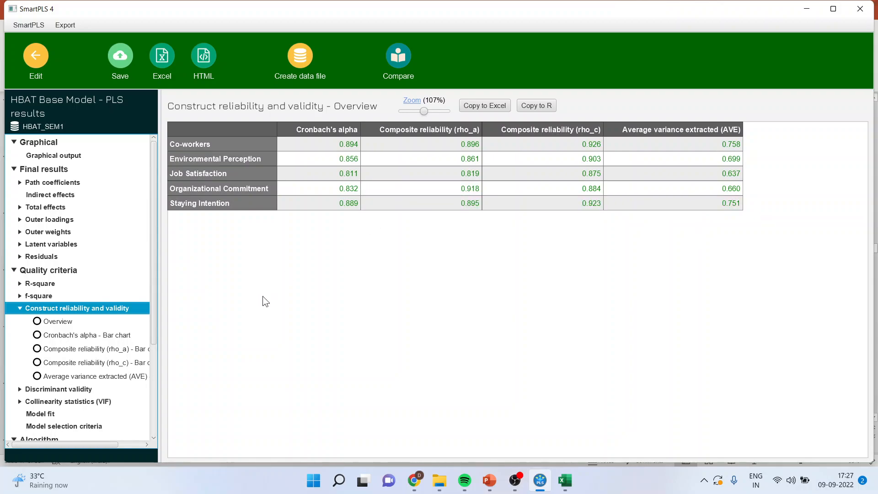
{"action": "left_click", "coordinate": [126, 337]}
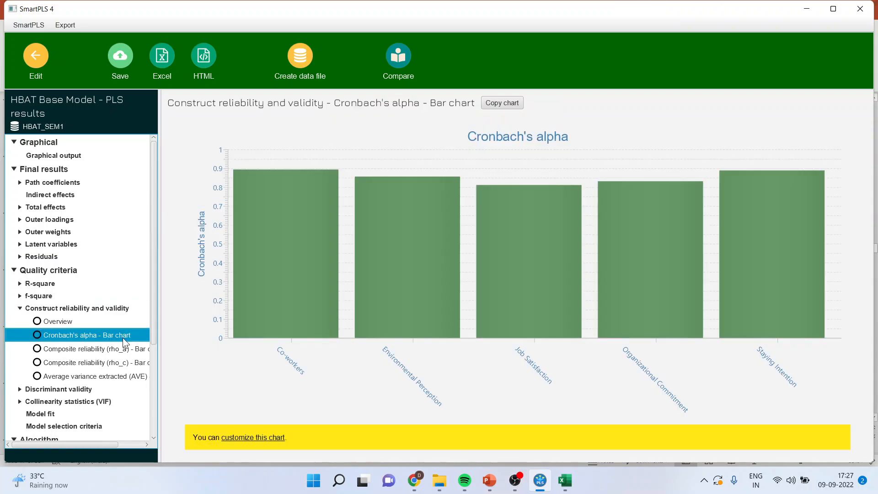
{"action": "left_click", "coordinate": [127, 350]}
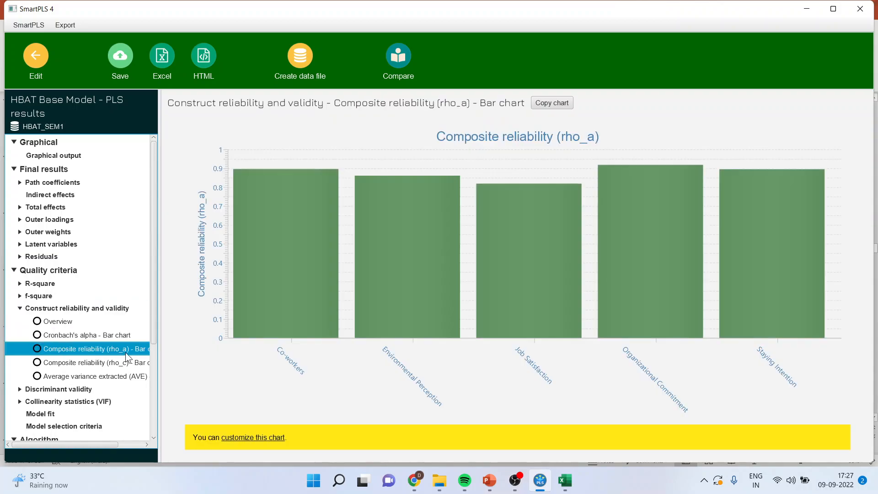
{"action": "left_click", "coordinate": [128, 378]}
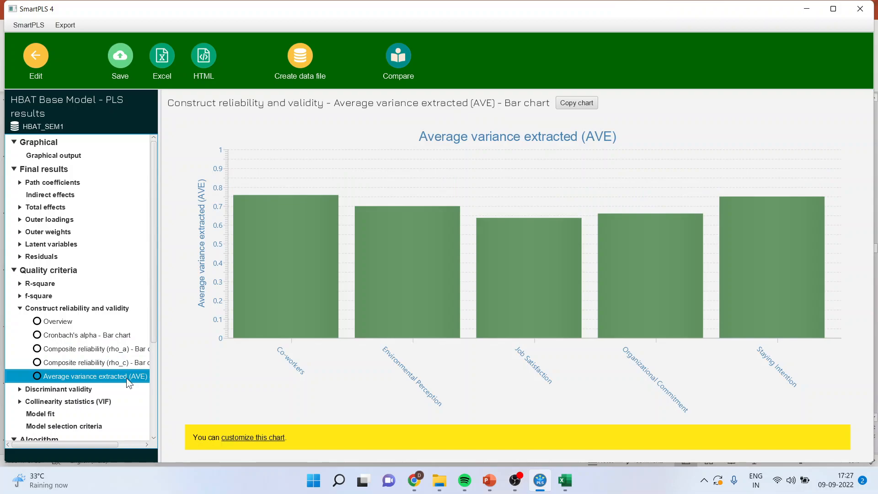
- Examine discriminant validity using the HTMT matrix and the diagonal values of the Fornell-Larcker criterion
{"action": "left_click", "coordinate": [77, 390]}
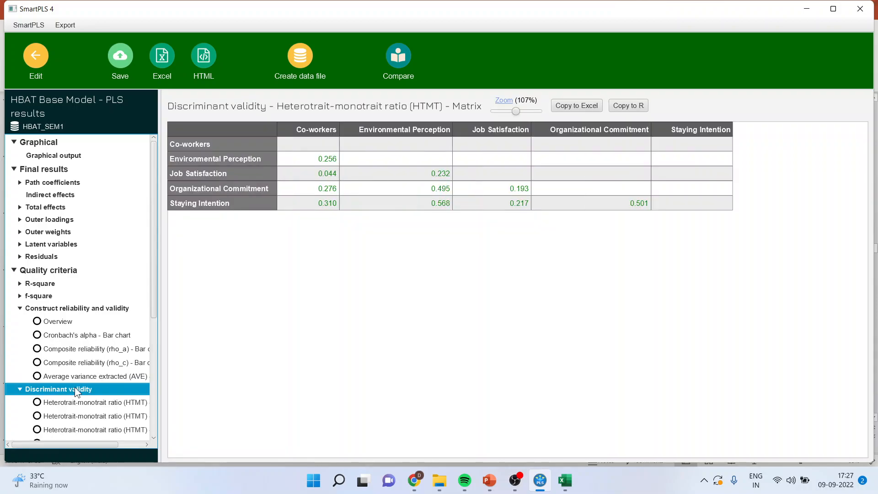
{"action": "left_click", "coordinate": [154, 439]}
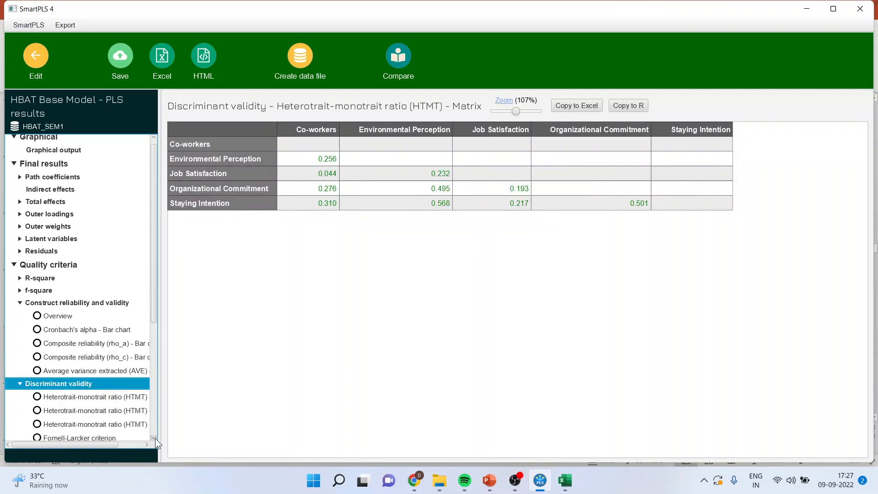
{"action": "left_click", "coordinate": [155, 438]}
{"action": "left_click", "coordinate": [111, 411]}
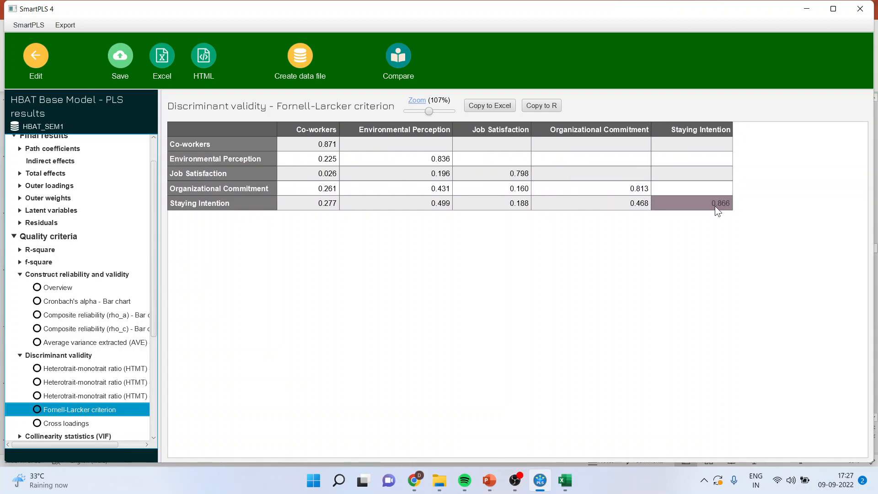
{"action": "left_click", "coordinate": [442, 162]}
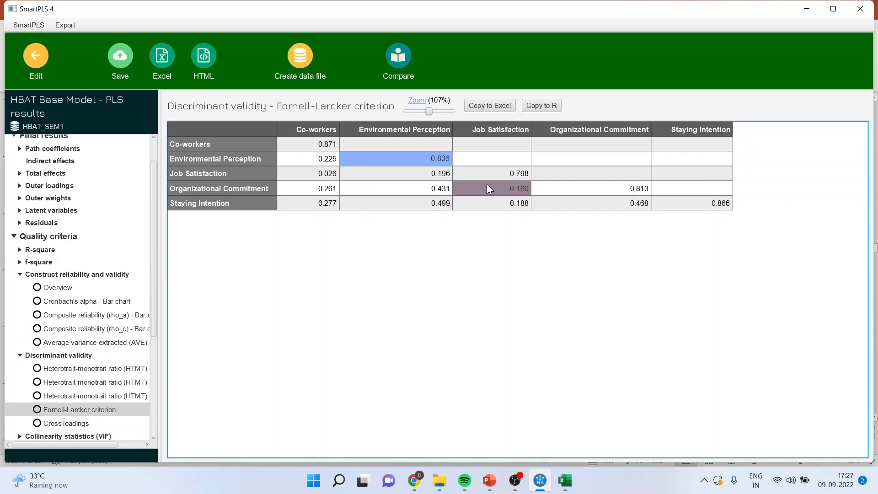
{"action": "left_click", "coordinate": [522, 176]}
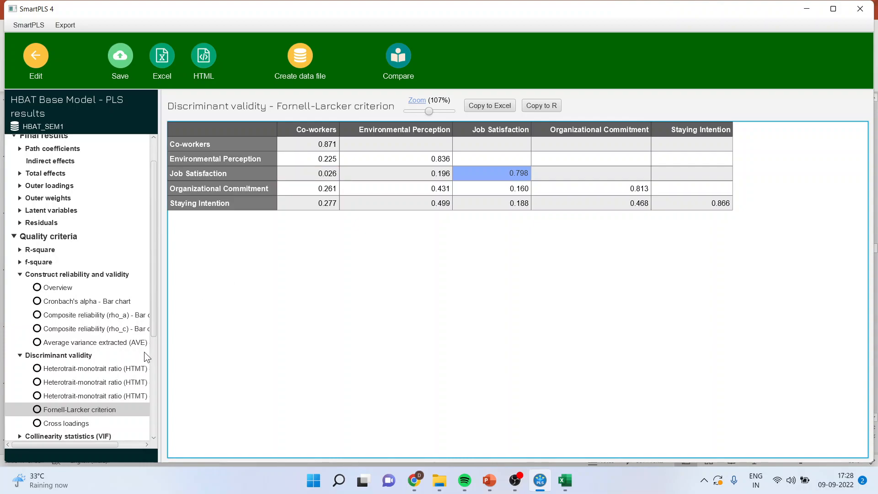
{"action": "left_click", "coordinate": [136, 370]}
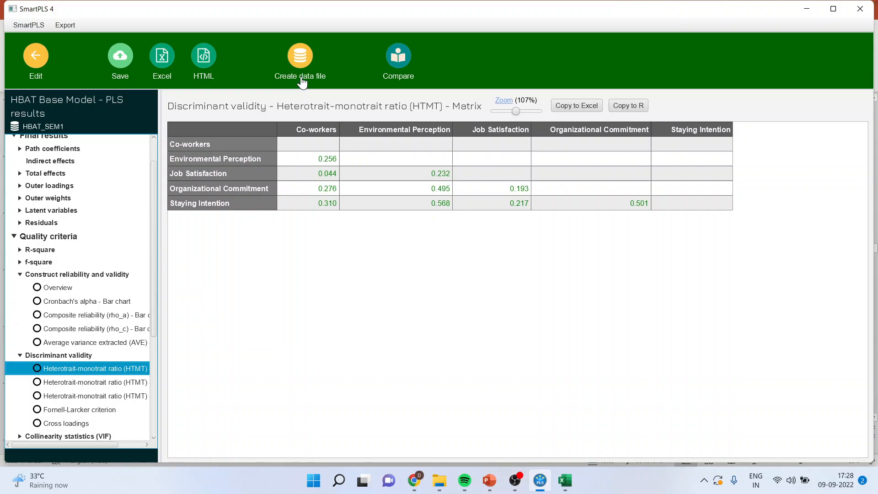
- Create a data file named "Necessary Condtion Analysis" in the demo project, containing only the latent variable scores
{"action": "left_click", "coordinate": [302, 66]}
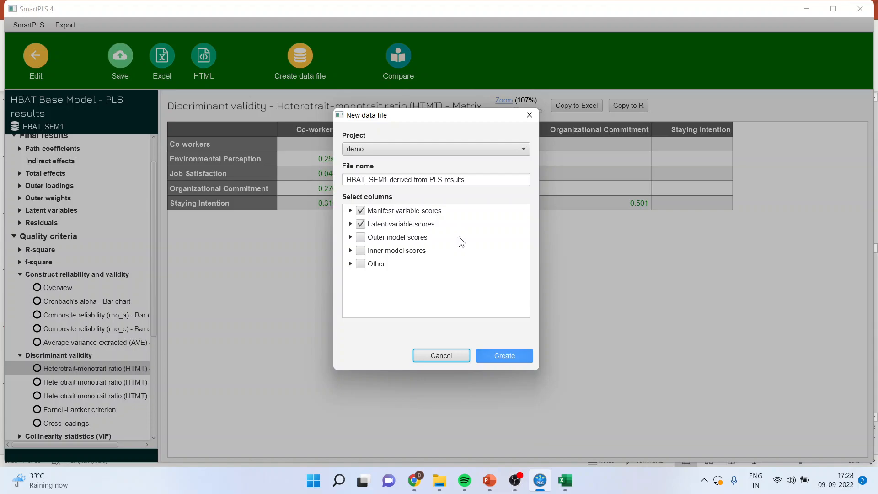
{"action": "left_click", "coordinate": [360, 212]}
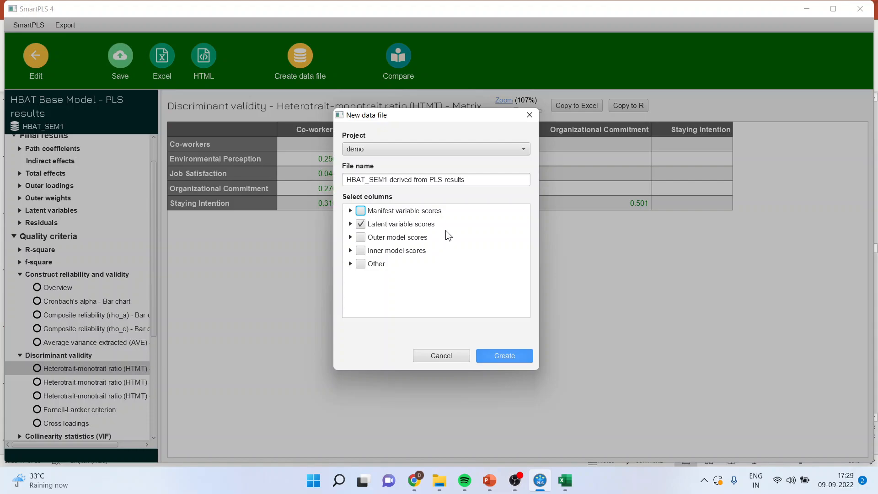
{"action": "left_click", "coordinate": [482, 180]}
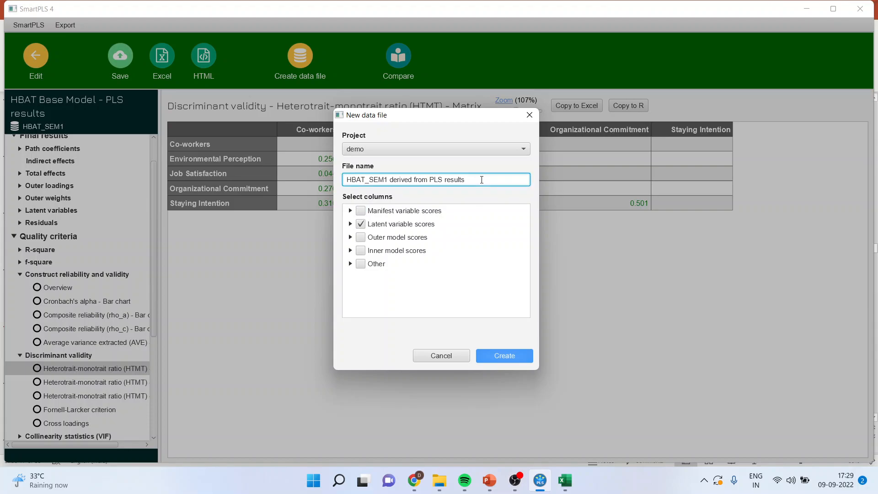
{"action": "key", "text": "BackSpace"}
{"action": "key", "text": "BackSpace"}
{"action": "key", "text": "BackSpace"}
{"action": "key", "text": "BackSpace"}
{"action": "key", "text": "BackSpace"}
{"action": "key", "text": "BackSpace"}
{"action": "key", "text": "BackSpace"}
{"action": "key", "text": "BackSpace"}
{"action": "key", "text": "BackSpace"}
{"action": "key", "text": "BackSpace"}
{"action": "key", "text": "BackSpace"}
{"action": "key", "text": "BackSpace"}
{"action": "key", "text": "BackSpace"}
{"action": "key", "text": "BackSpace"}
{"action": "key", "text": "BackSpace"}
{"action": "key", "text": "BackSpace"}
{"action": "key", "text": "BackSpace"}
{"action": "key", "text": "BackSpace"}
{"action": "key", "text": "BackSpace"}
{"action": "key", "text": "BackSpace"}
{"action": "key", "text": "BackSpace"}
{"action": "key", "text": "BackSpace"}
{"action": "key", "text": "BackSpace"}
{"action": "key", "text": "BackSpace"}
{"action": "key", "text": "BackSpace"}
{"action": "key", "text": "BackSpace"}
{"action": "type", "text": "Nece"}
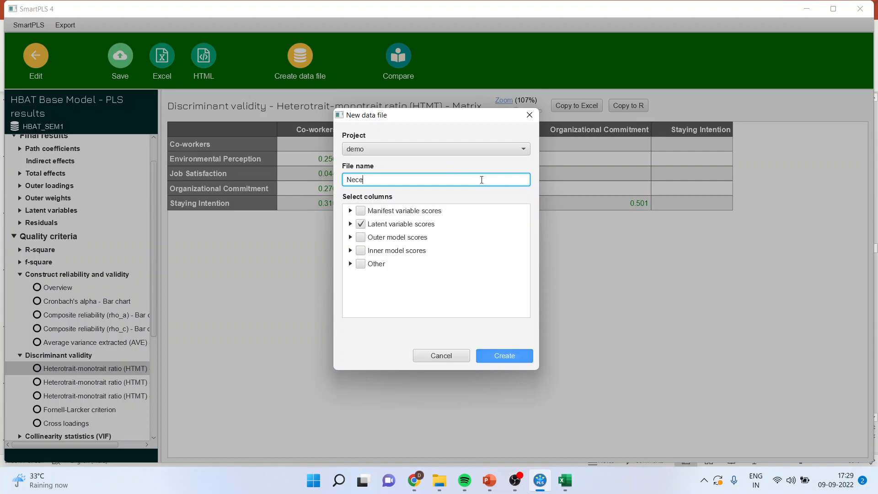
{"action": "type", "text": "ssary Condtion Analysis"}
{"action": "left_click", "coordinate": [510, 355]}
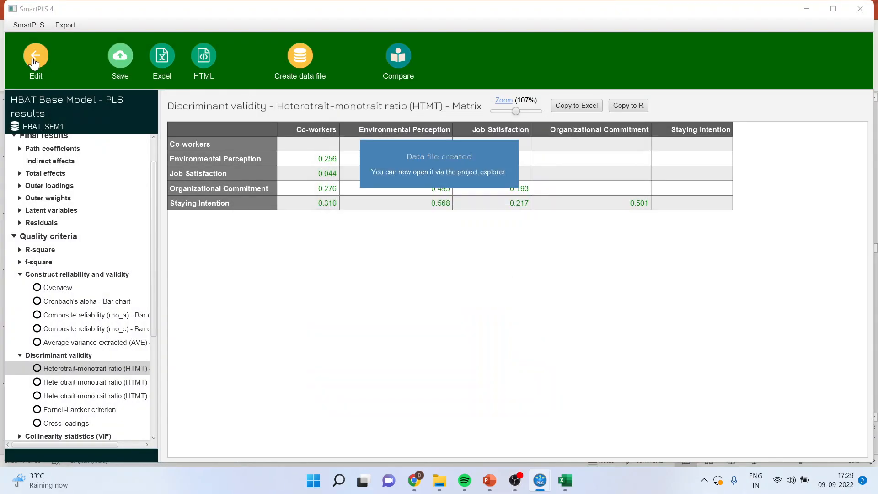
- Return to the workspace and create a regression model named NCA in the demo project
{"action": "left_click", "coordinate": [35, 62]}
{"action": "left_click", "coordinate": [34, 62]}
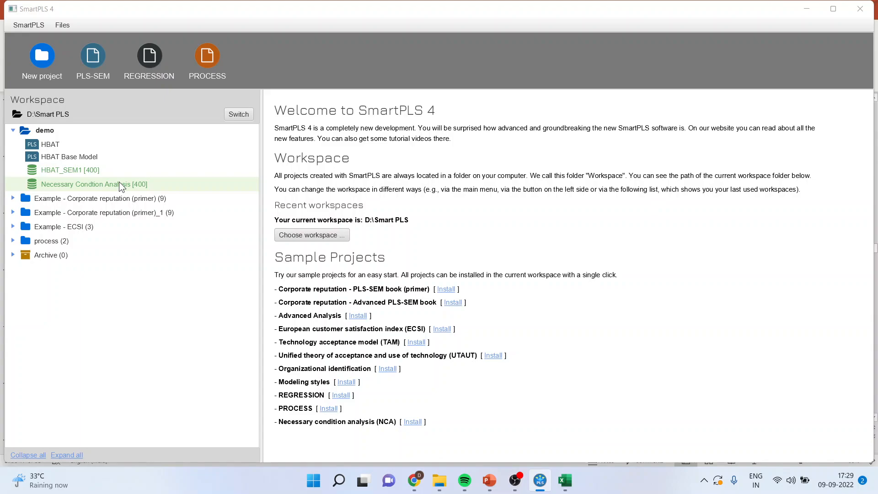
{"action": "left_click", "coordinate": [150, 64]}
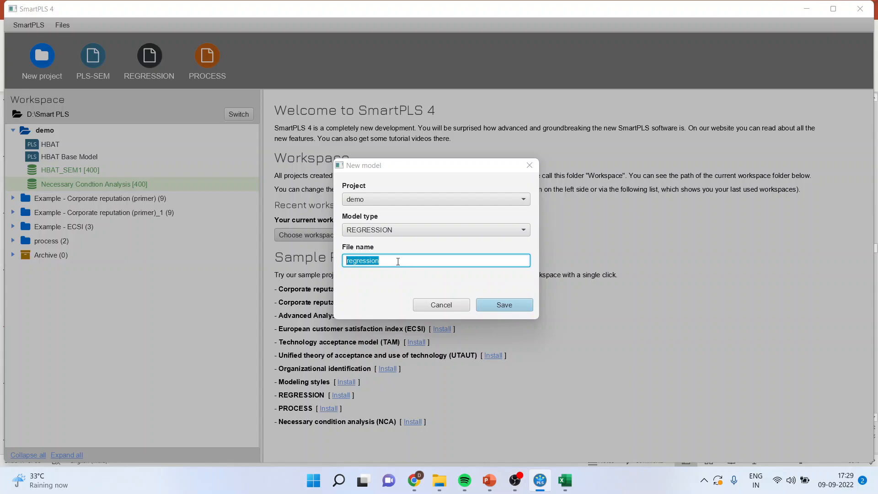
{"action": "type", "text": "NCA"}
{"action": "left_click", "coordinate": [487, 304]}
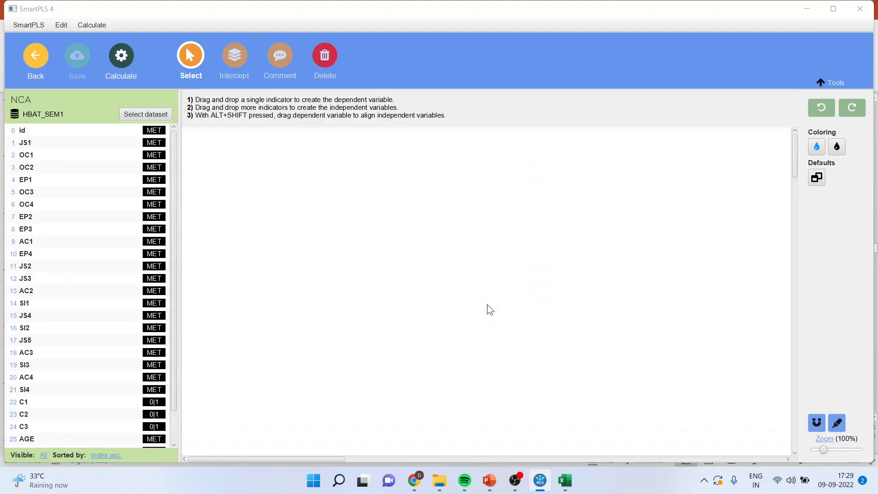
- Assign the Necessary Condtion Analysis dataset to the model and place LV scores - Staying Intention on the canvas as the dependent variable
{"action": "left_click", "coordinate": [161, 115]}
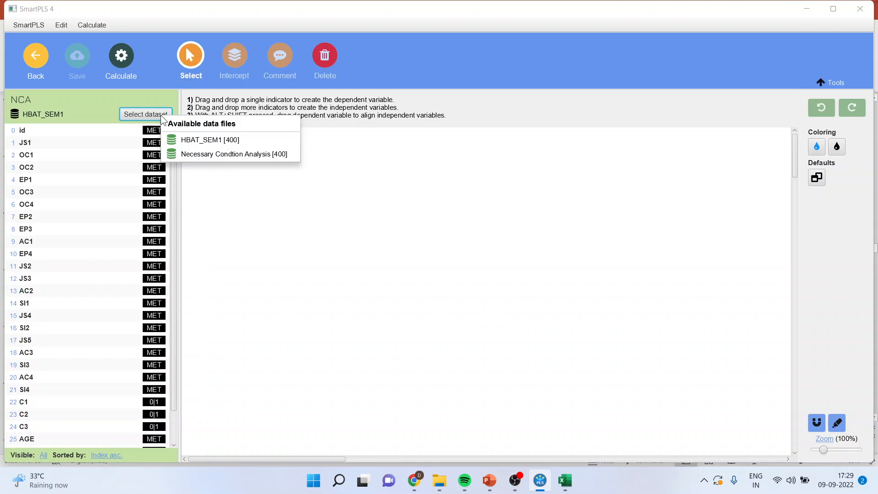
{"action": "left_click", "coordinate": [205, 153]}
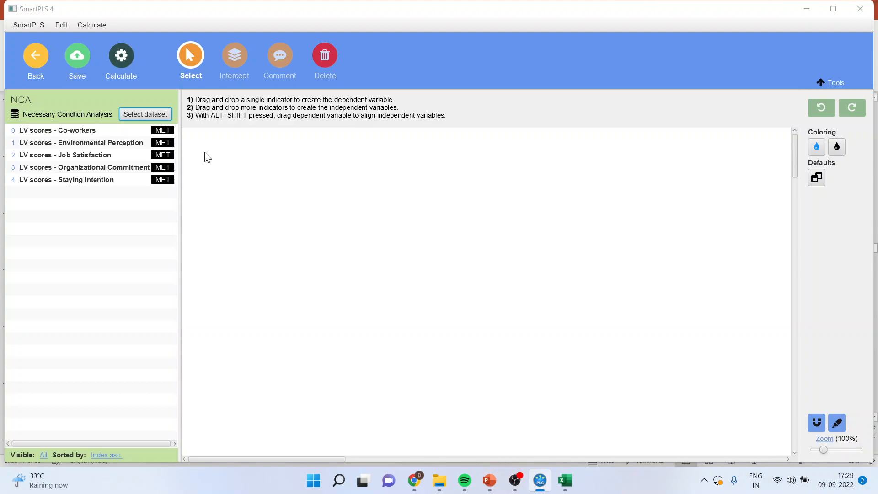
{"action": "left_click", "coordinate": [120, 180]}
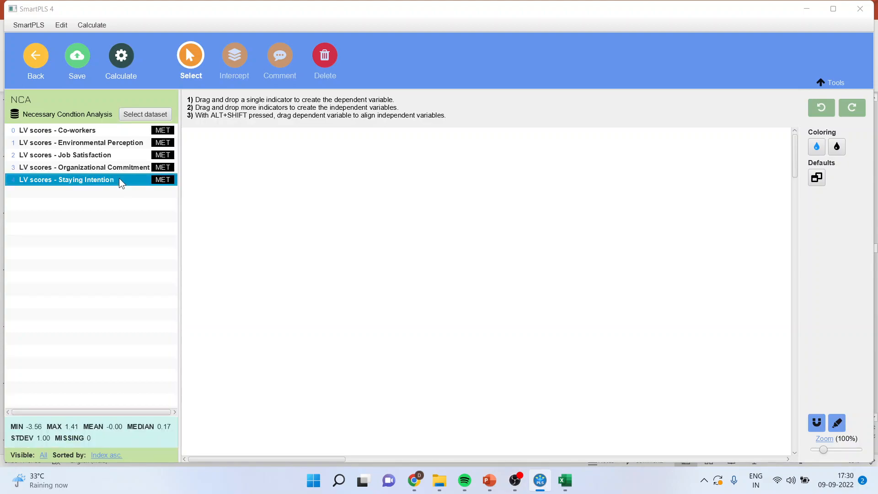
{"action": "left_click_drag", "start_coordinate": [115, 183], "coordinate": [432, 269]}
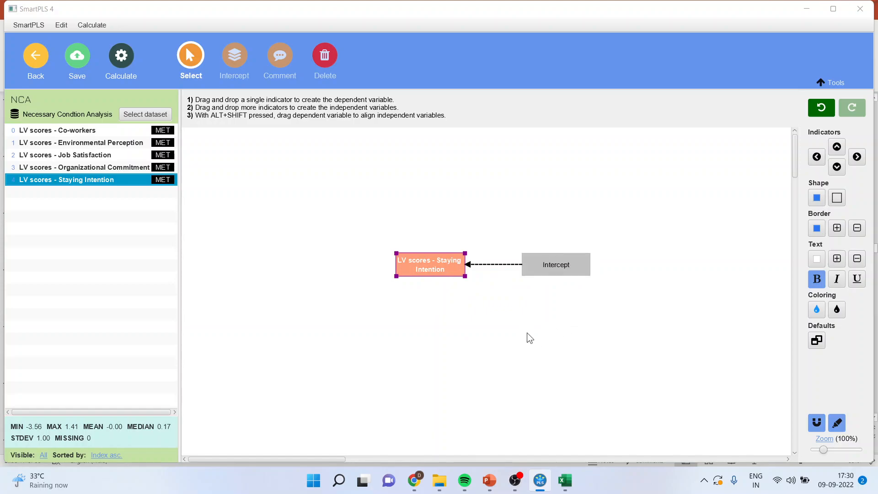
- Add the Co-workers, Environmental Perception, Job Satisfaction and Organizational Commitment LV scores as independent variables of Staying Intention, and narrow the indicator list
{"action": "left_click", "coordinate": [127, 168]}
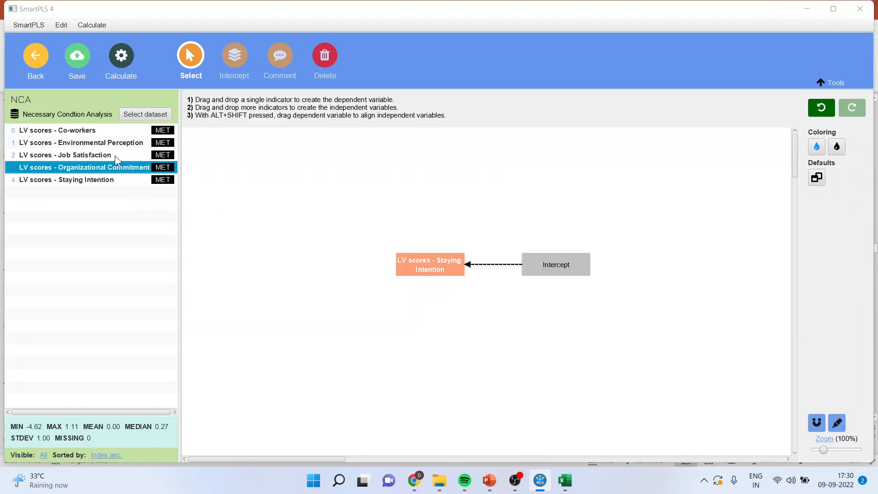
{"action": "left_click", "coordinate": [115, 156], "text": "ctrl"}
{"action": "left_click", "coordinate": [115, 145], "text": "ctrl"}
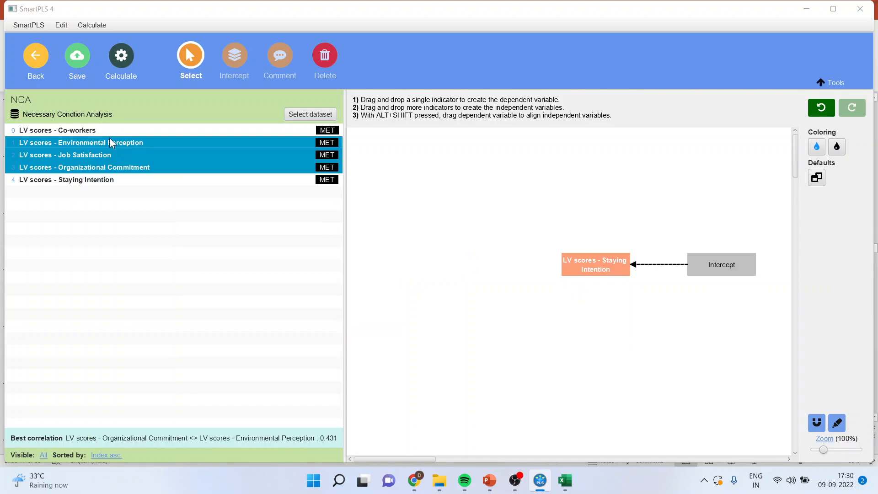
{"action": "left_click", "coordinate": [106, 131], "text": "ctrl"}
{"action": "left_click_drag", "start_coordinate": [113, 138], "coordinate": [590, 268]}
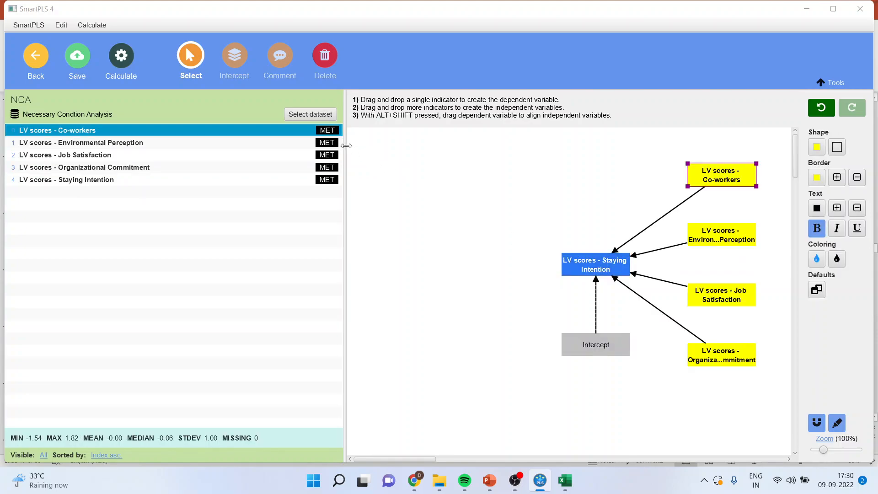
{"action": "left_click_drag", "start_coordinate": [344, 145], "coordinate": [164, 146]}
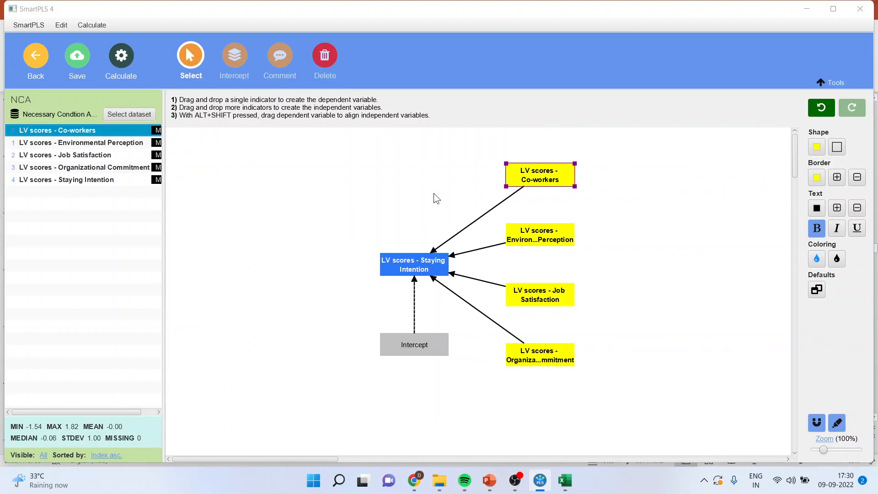
- Change the caption of the LV scores - Co-workers variable to "Co-workers"
{"action": "double_click", "coordinate": [529, 180]}
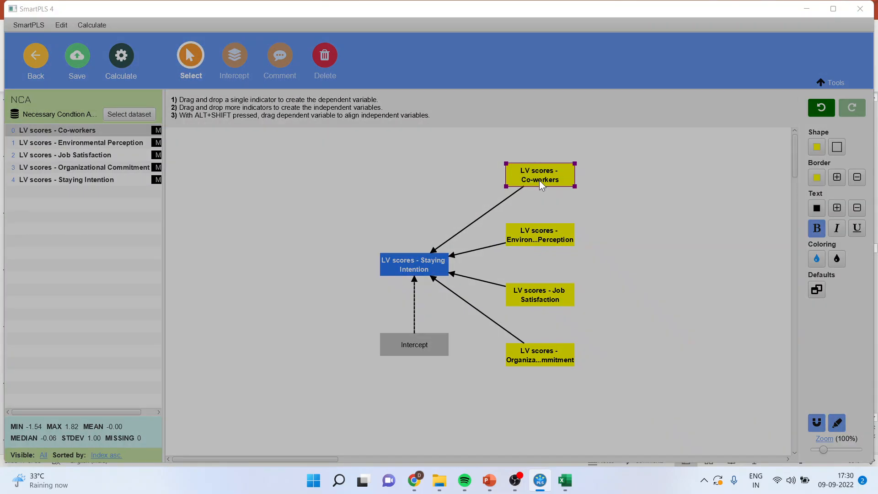
{"action": "double_click", "coordinate": [539, 180]}
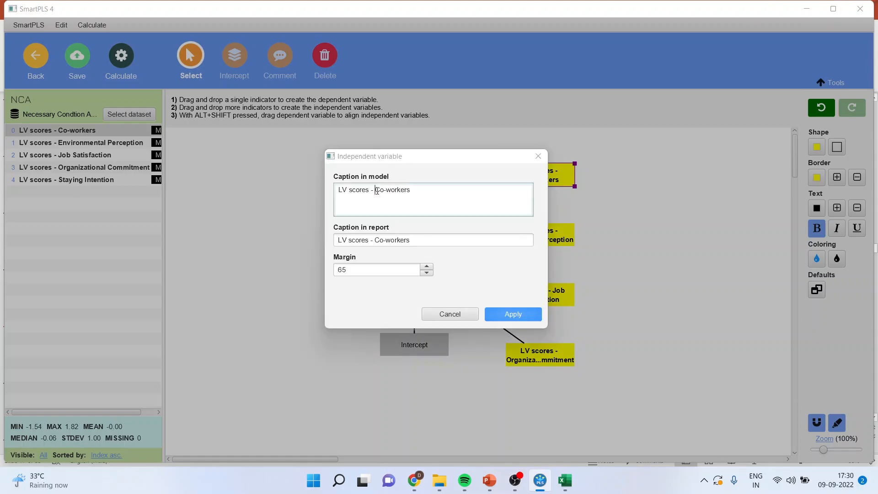
{"action": "key", "text": "BackSpace"}
{"action": "key", "text": "BackSpace"}
{"action": "key", "text": "BackSpace"}
{"action": "key", "text": "BackSpace"}
{"action": "key", "text": "BackSpace"}
{"action": "key", "text": "BackSpace"}
{"action": "key", "text": "BackSpace"}
{"action": "key", "text": "BackSpace"}
{"action": "key", "text": "BackSpace"}
{"action": "key", "text": "BackSpace"}
{"action": "key", "text": "BackSpace"}
{"action": "key", "text": "BackSpace"}
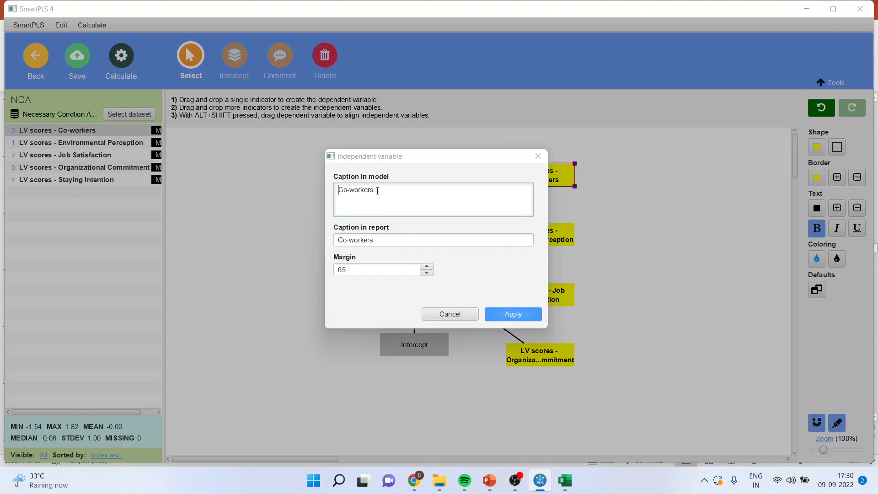
{"action": "left_click", "coordinate": [498, 310]}
- Change the caption of the LV scores - Environmental Perception variable to "Environmental Perception"
{"action": "double_click", "coordinate": [546, 231]}
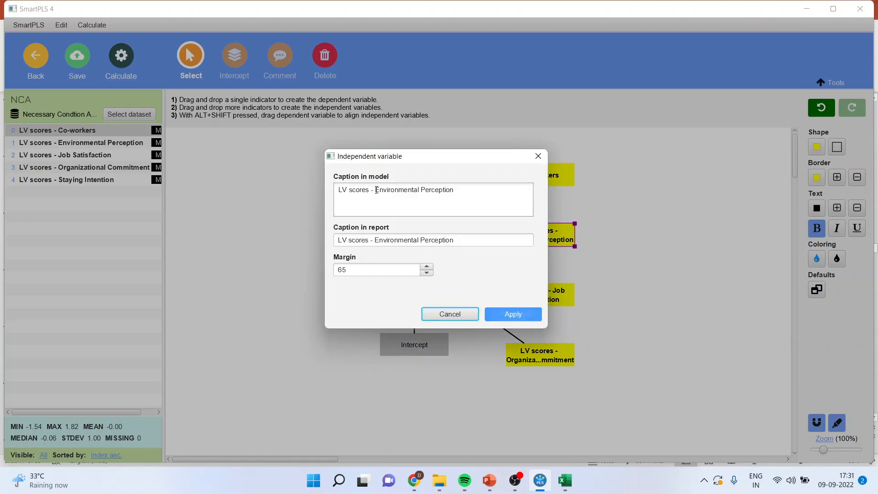
{"action": "key", "text": "BackSpace"}
{"action": "key", "text": "BackSpace"}
{"action": "key", "text": "BackSpace"}
{"action": "key", "text": "BackSpace"}
{"action": "key", "text": "BackSpace"}
{"action": "key", "text": "BackSpace"}
{"action": "key", "text": "BackSpace"}
{"action": "key", "text": "BackSpace"}
{"action": "key", "text": "BackSpace"}
{"action": "key", "text": "BackSpace"}
{"action": "key", "text": "BackSpace"}
{"action": "key", "text": "BackSpace"}
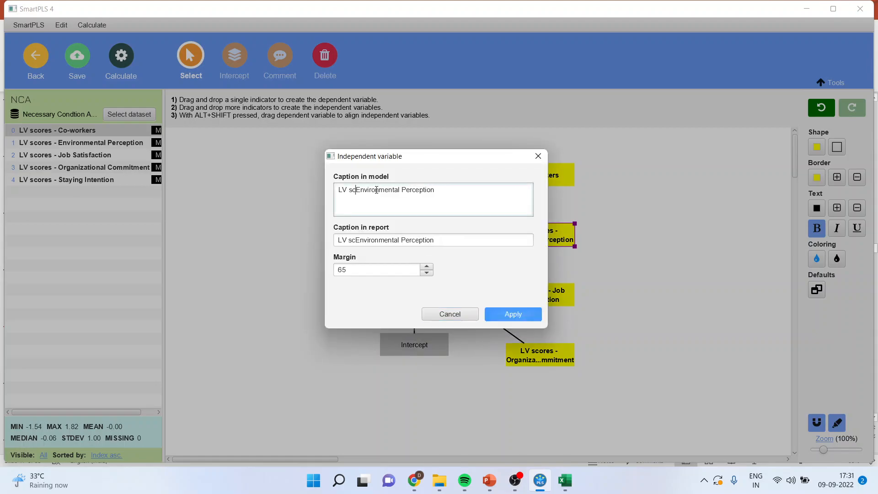
{"action": "left_click", "coordinate": [502, 319]}
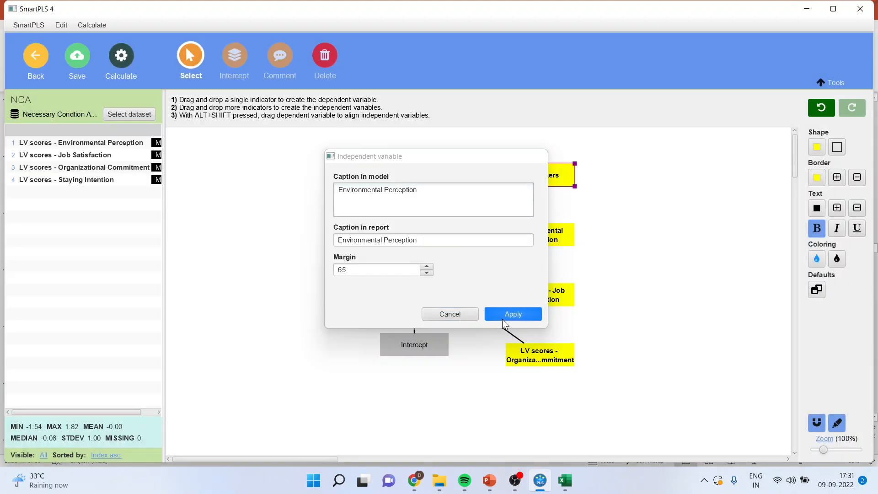
- Change the caption of the LV scores - Job Satisfaction variable to "Job Satisfaction"
{"action": "double_click", "coordinate": [534, 298]}
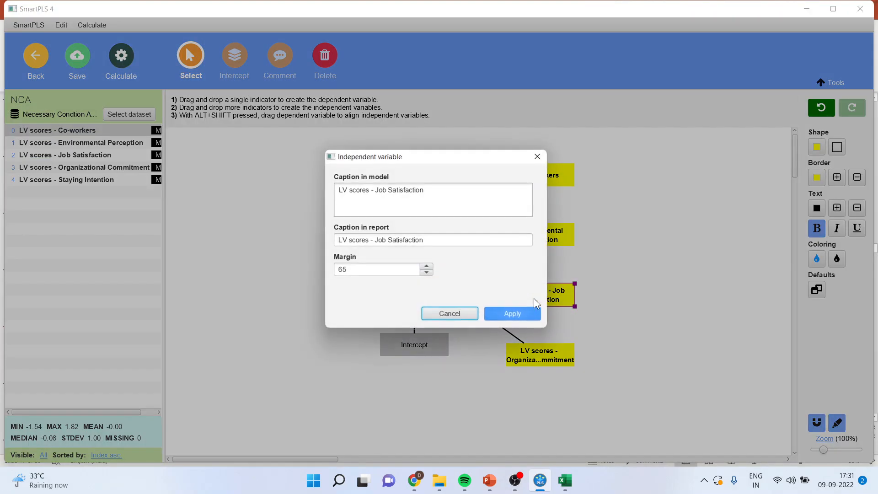
{"action": "left_click", "coordinate": [377, 191]}
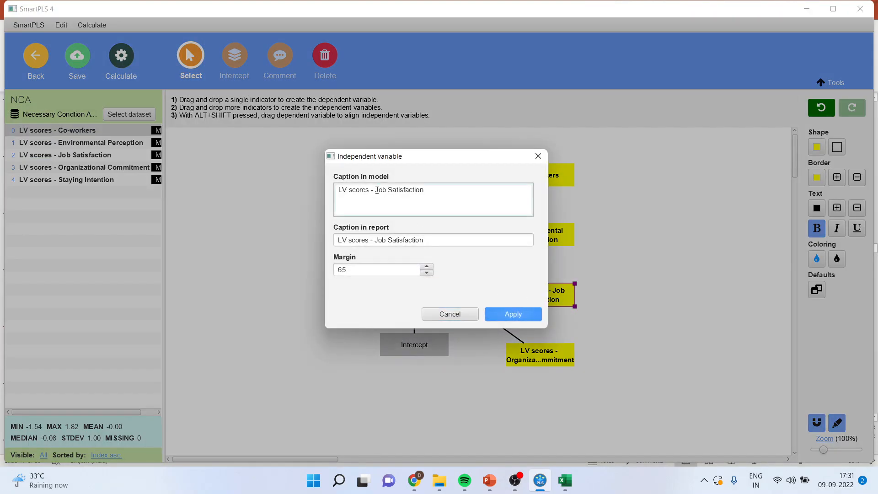
{"action": "key", "text": "BackSpace"}
{"action": "key", "text": "BackSpace"}
{"action": "key", "text": "BackSpace"}
{"action": "key", "text": "BackSpace"}
{"action": "key", "text": "BackSpace"}
{"action": "key", "text": "BackSpace"}
{"action": "key", "text": "BackSpace"}
{"action": "key", "text": "BackSpace"}
{"action": "key", "text": "BackSpace"}
{"action": "key", "text": "BackSpace"}
{"action": "key", "text": "BackSpace"}
{"action": "key", "text": "BackSpace"}
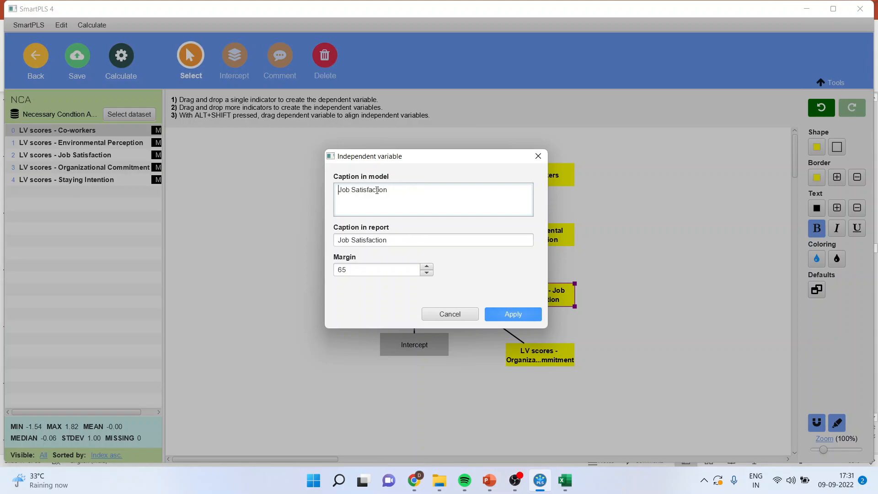
{"action": "left_click", "coordinate": [513, 314]}
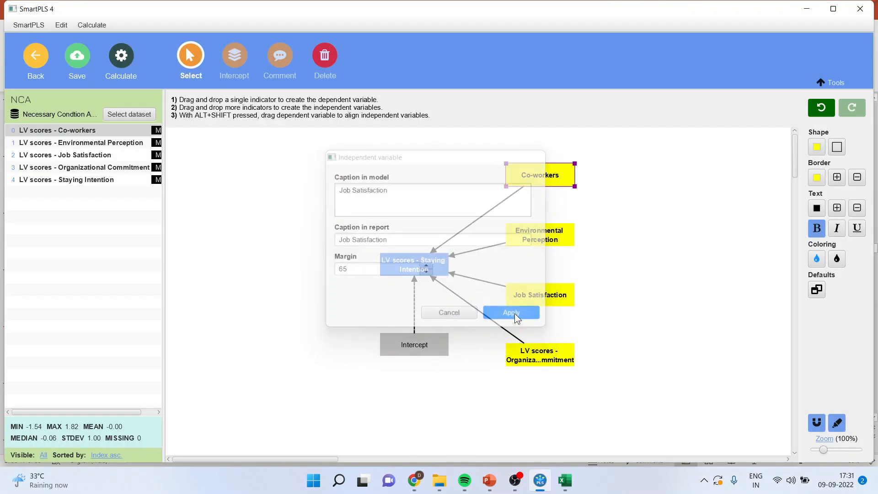
- Change the caption of the LV scores - Organizational Commitment variable to "Organizational Commitment"
{"action": "double_click", "coordinate": [546, 357]}
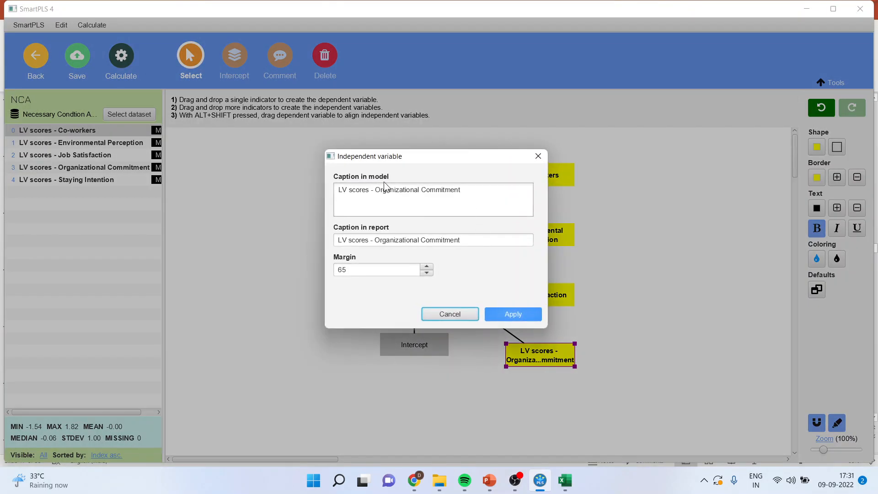
{"action": "left_click", "coordinate": [378, 192]}
{"action": "key", "text": "BackSpace"}
{"action": "key", "text": "BackSpace"}
{"action": "key", "text": "BackSpace"}
{"action": "key", "text": "BackSpace"}
{"action": "key", "text": "BackSpace"}
{"action": "key", "text": "BackSpace"}
{"action": "key", "text": "BackSpace"}
{"action": "key", "text": "BackSpace"}
{"action": "key", "text": "BackSpace"}
{"action": "key", "text": "BackSpace"}
{"action": "key", "text": "BackSpace"}
{"action": "key", "text": "BackSpace"}
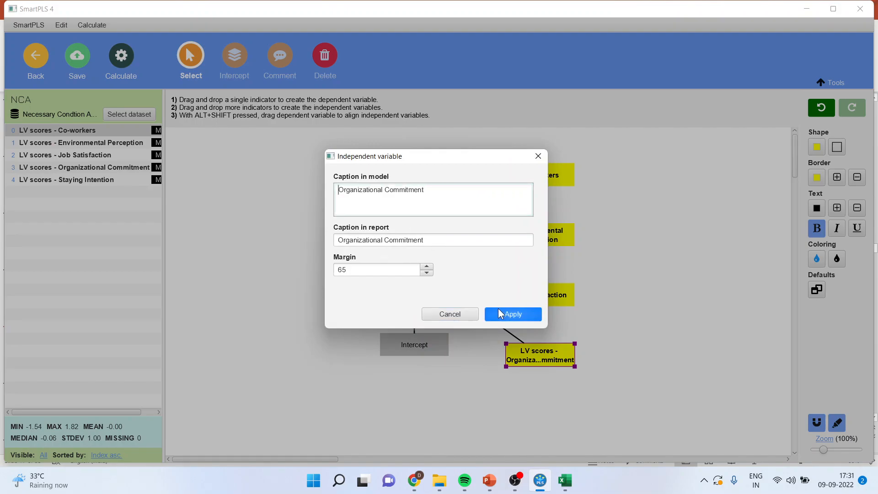
{"action": "left_click", "coordinate": [511, 314]}
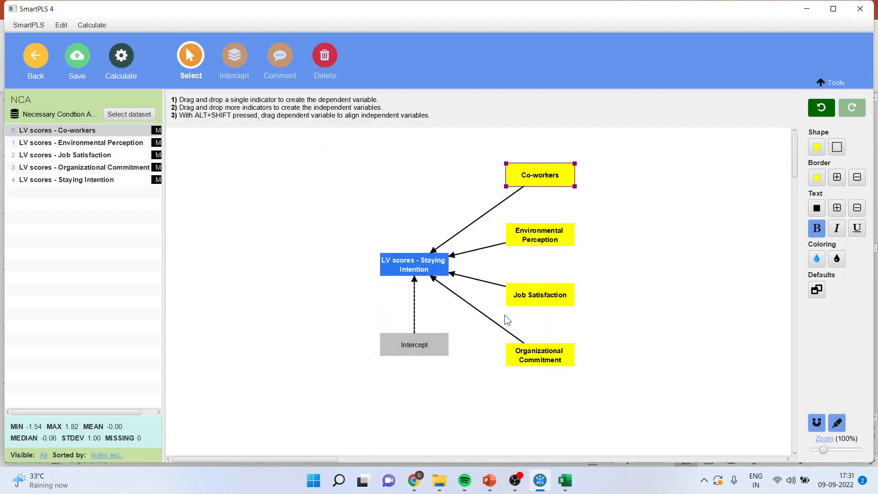
- Change the caption of the dependent variable LV scores - Staying Intention to "Staying Intention"
{"action": "double_click", "coordinate": [433, 272]}
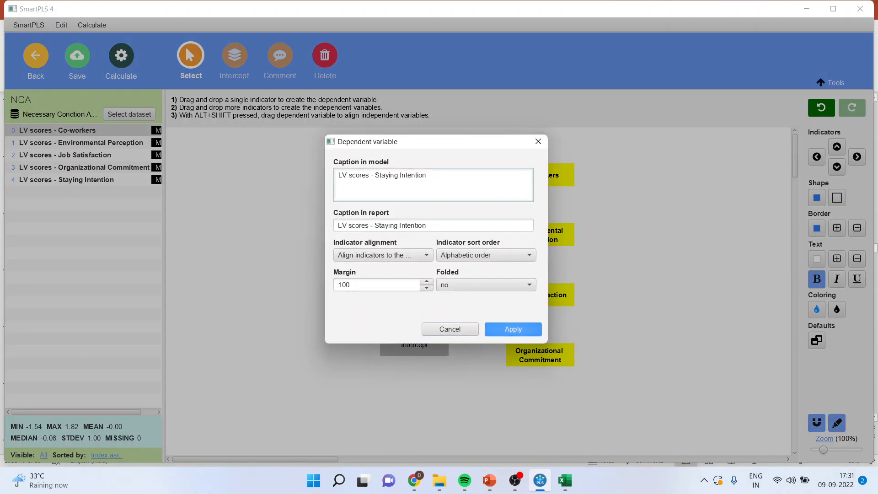
{"action": "key", "text": "BackSpace"}
{"action": "key", "text": "BackSpace"}
{"action": "key", "text": "BackSpace"}
{"action": "key", "text": "BackSpace"}
{"action": "key", "text": "BackSpace"}
{"action": "key", "text": "BackSpace"}
{"action": "key", "text": "BackSpace"}
{"action": "key", "text": "BackSpace"}
{"action": "key", "text": "BackSpace"}
{"action": "key", "text": "BackSpace"}
{"action": "key", "text": "BackSpace"}
{"action": "key", "text": "BackSpace"}
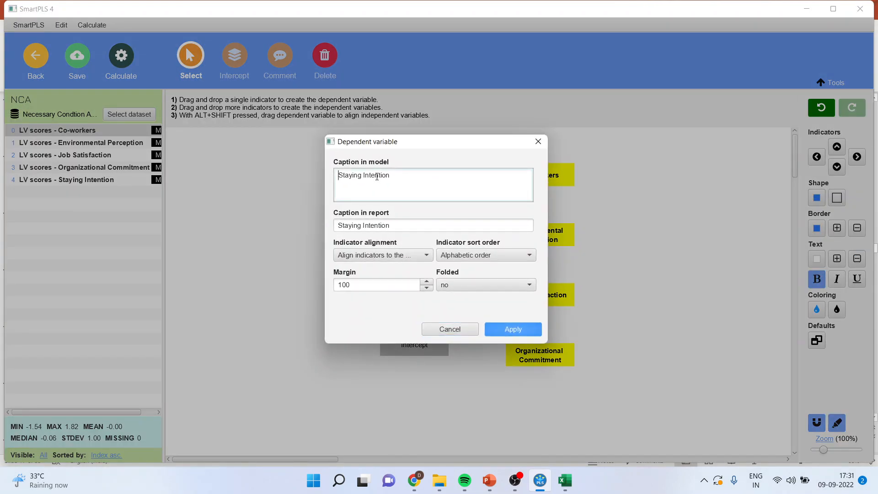
{"action": "left_click", "coordinate": [503, 329]}
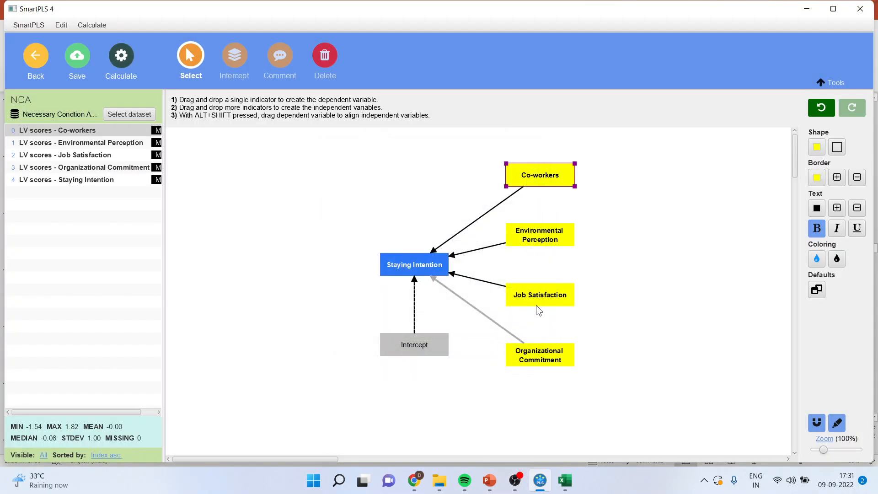
- Run a regression analysis on the NCA model with the preset two-tailed test and 0.05 significance level, and open its report
{"action": "left_click", "coordinate": [122, 63]}
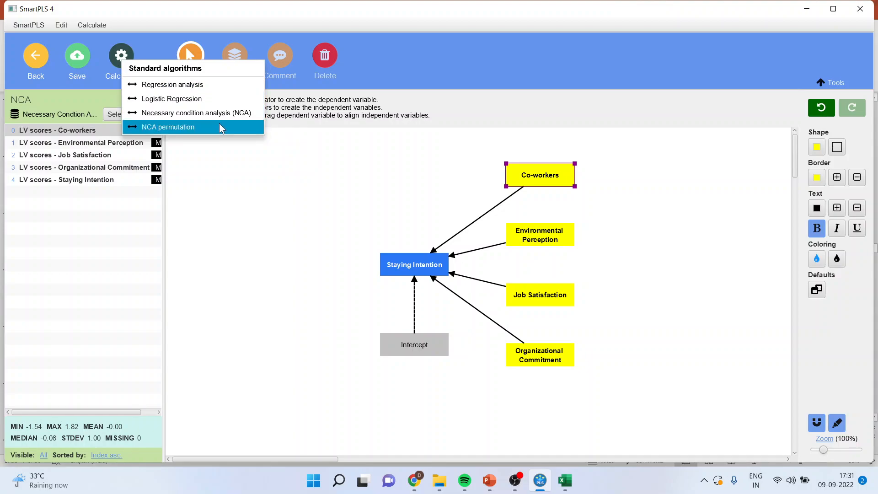
{"action": "left_click", "coordinate": [217, 87]}
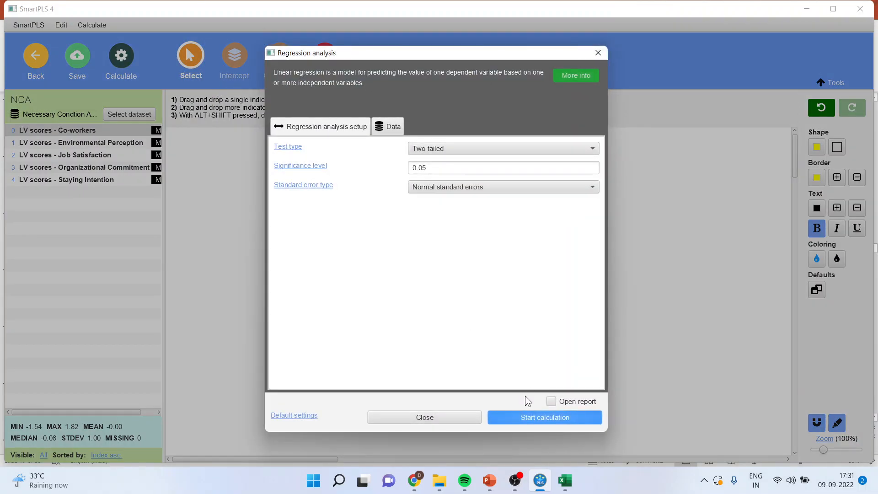
{"action": "left_click", "coordinate": [528, 416]}
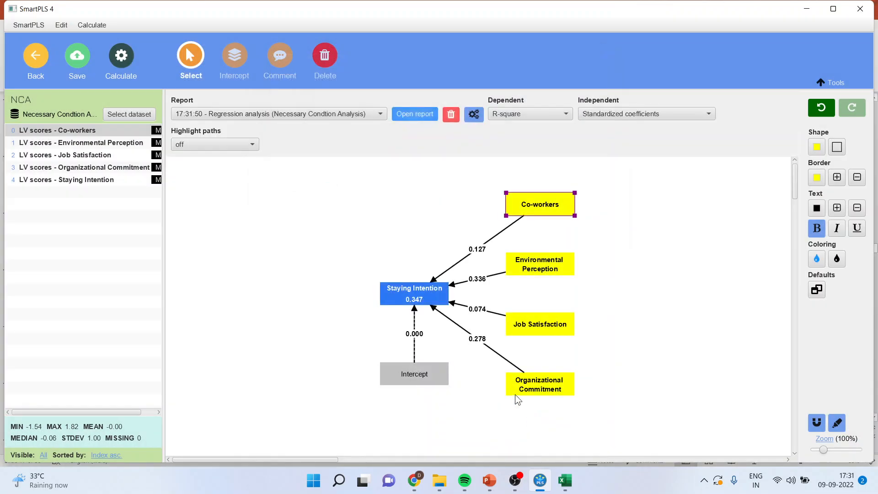
{"action": "left_click", "coordinate": [414, 114]}
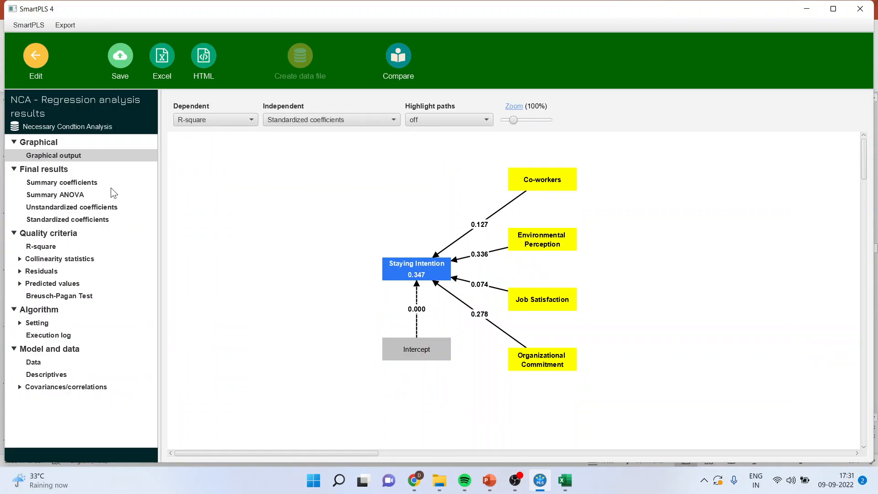
- Examine the unstandardized coefficients and P values of the predictors in the regression's summary coefficients
{"action": "left_click", "coordinate": [93, 182]}
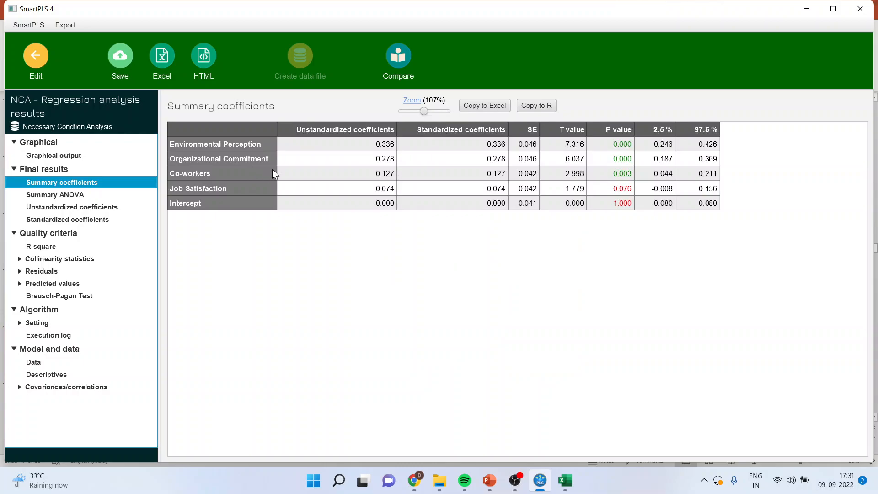
{"action": "left_click_drag", "start_coordinate": [372, 144], "coordinate": [375, 202]}
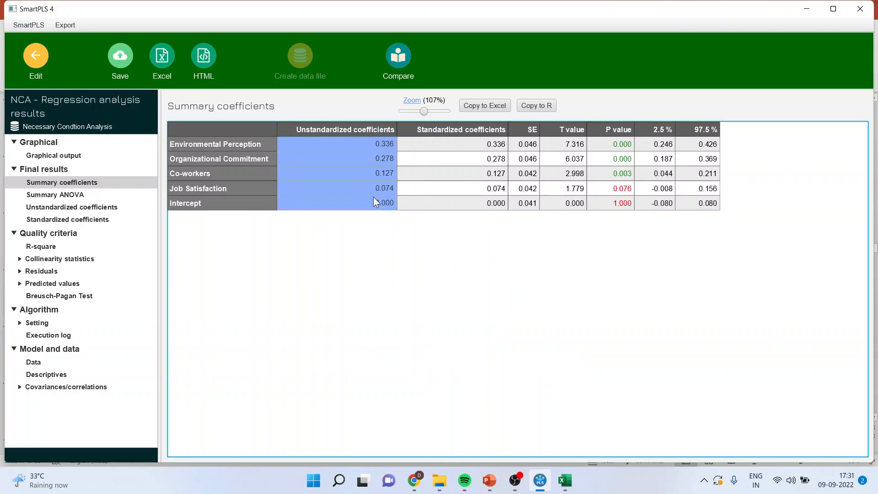
{"action": "left_click_drag", "start_coordinate": [615, 144], "coordinate": [615, 205]}
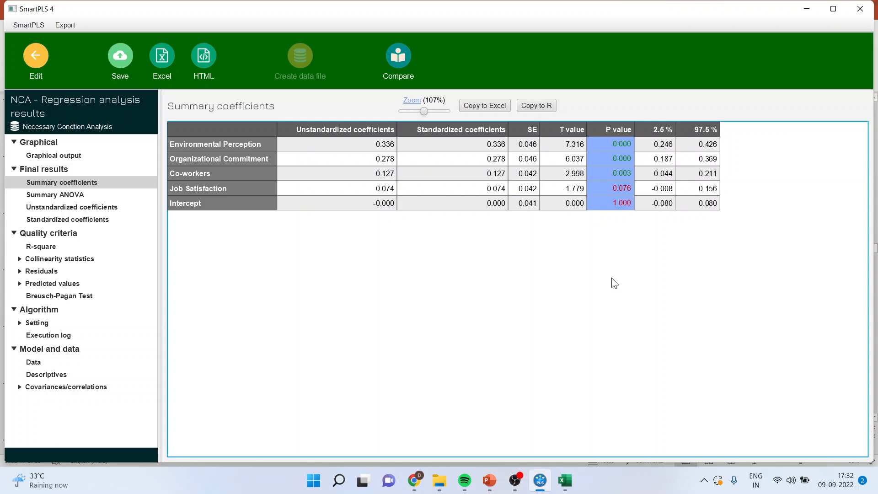
{"action": "left_click", "coordinate": [622, 191]}
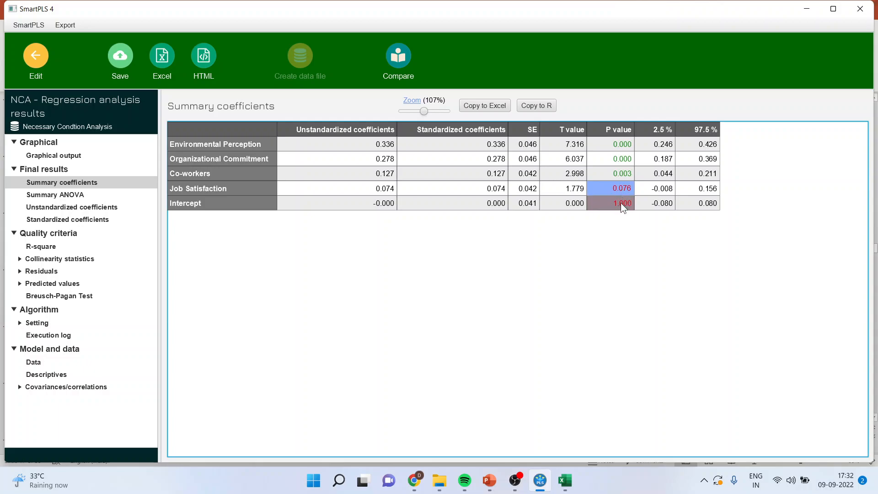
{"action": "left_click", "coordinate": [623, 206]}
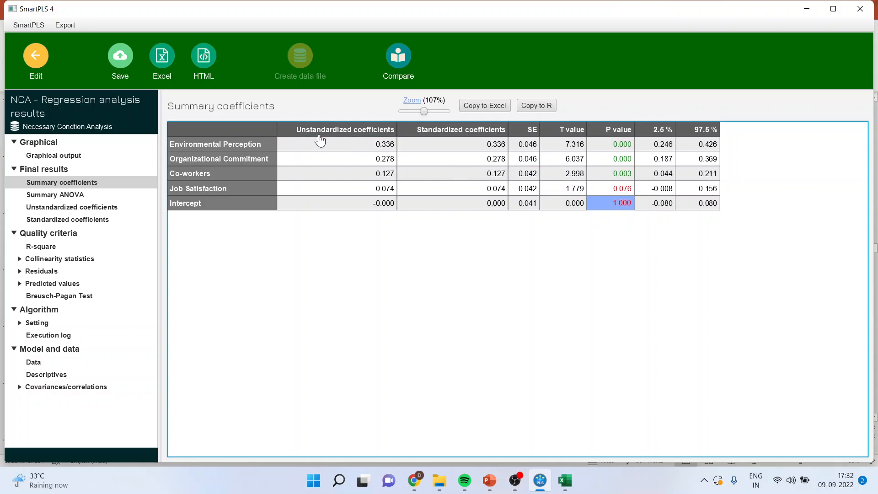
- Check the P values in the summary ANOVA, the R-square table and the VIF collinearity statistics of the regression
{"action": "left_click", "coordinate": [76, 197]}
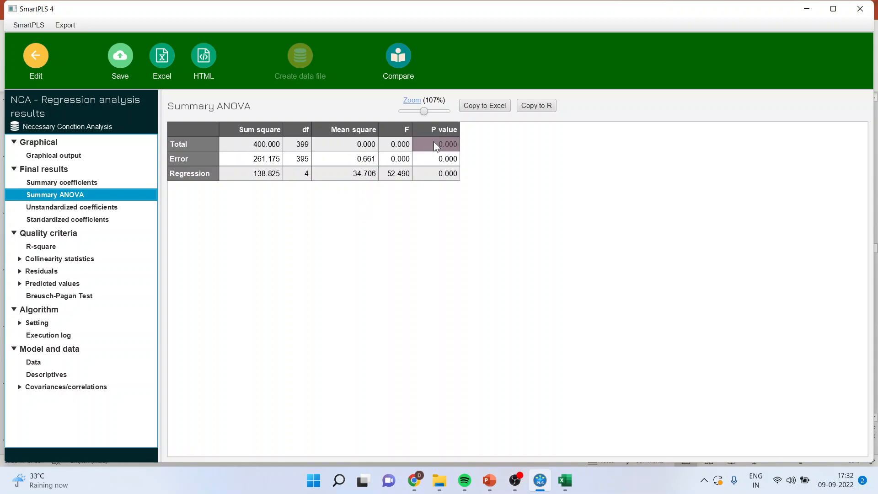
{"action": "left_click_drag", "start_coordinate": [446, 144], "coordinate": [435, 182]}
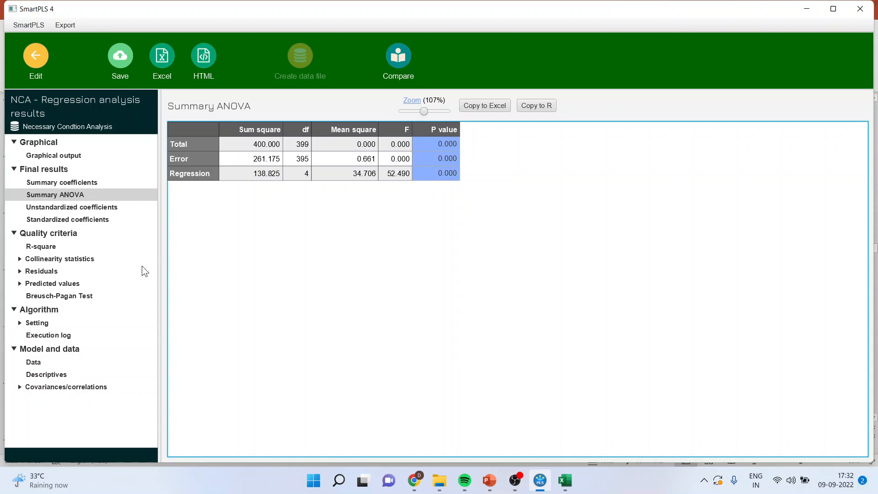
{"action": "left_click", "coordinate": [54, 250]}
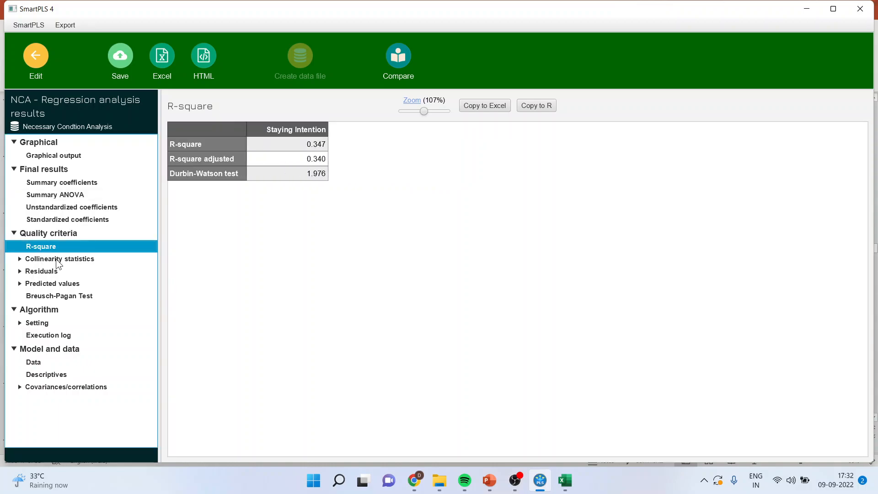
{"action": "left_click", "coordinate": [57, 259]}
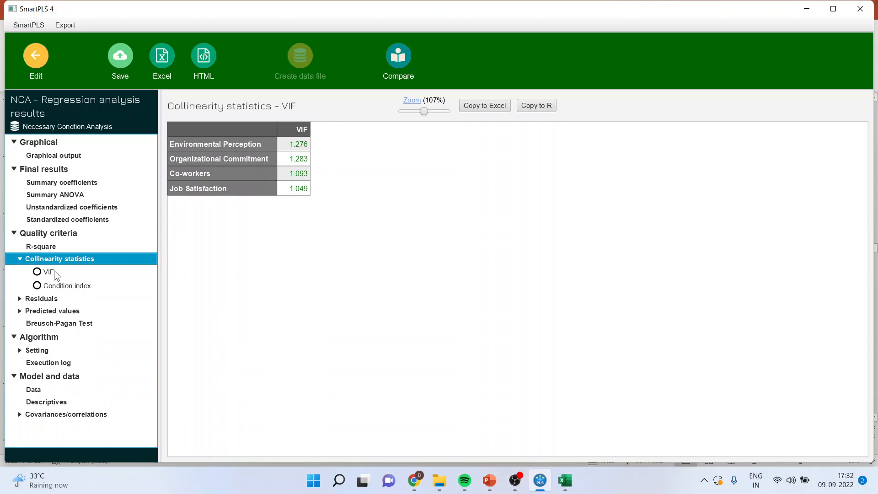
- Return to the model, run the necessary condition analysis (NCA) with 10 steps for bottleneck tables, and open its report
{"action": "left_click", "coordinate": [36, 67]}
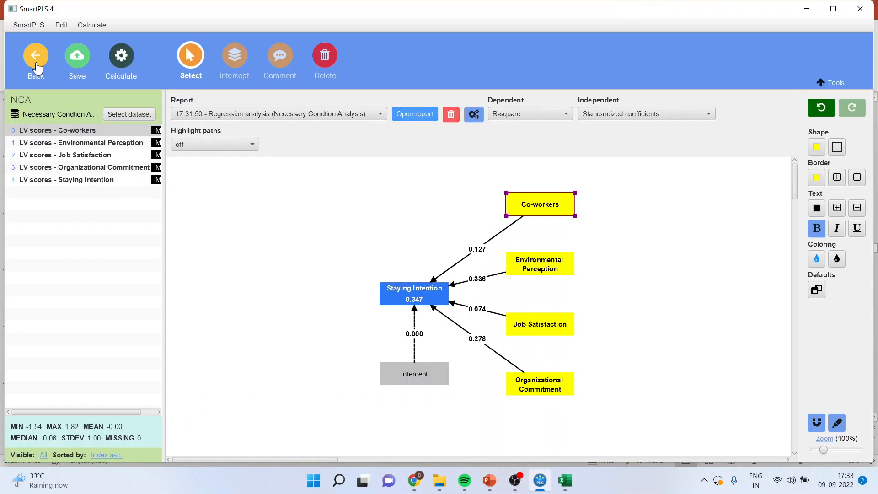
{"action": "left_click", "coordinate": [119, 58]}
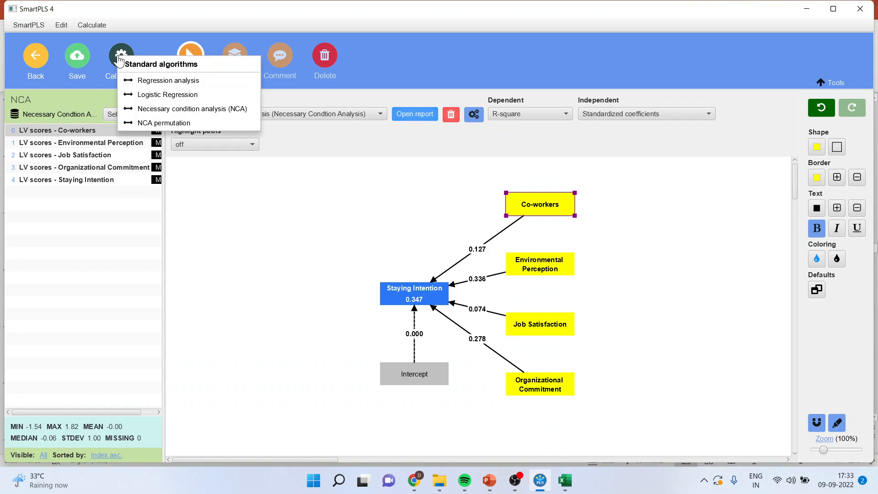
{"action": "left_click", "coordinate": [184, 109]}
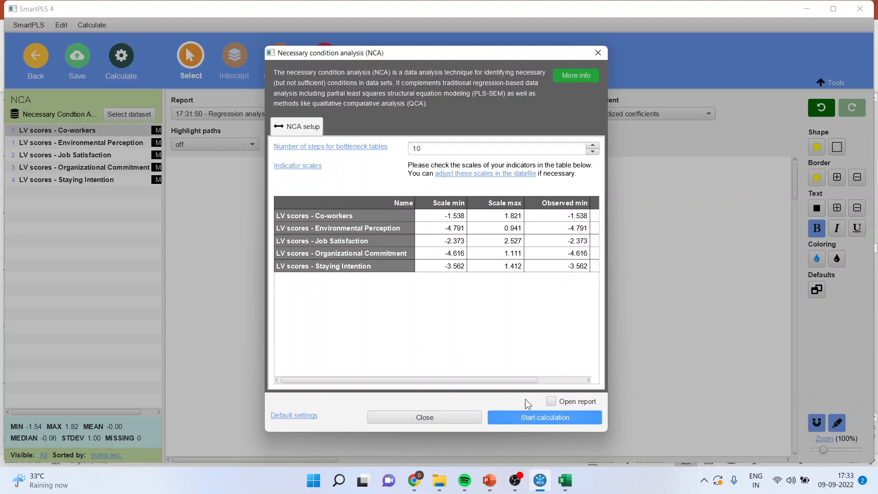
{"action": "left_click", "coordinate": [525, 417]}
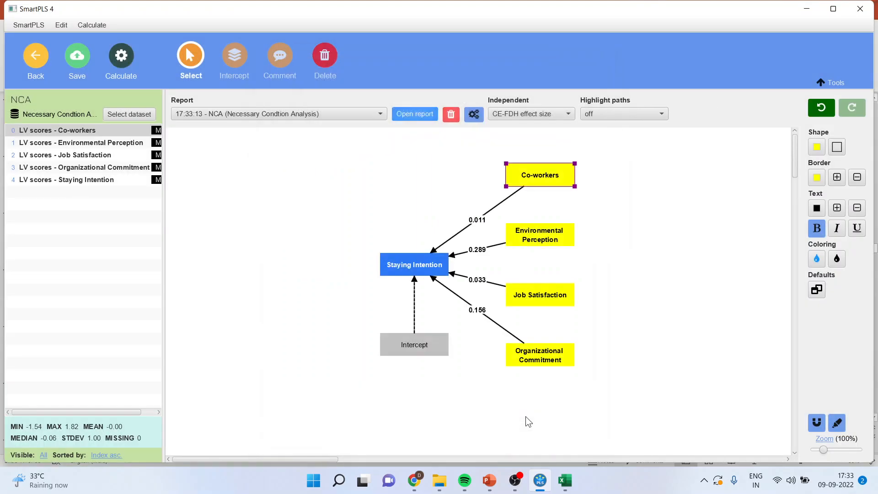
{"action": "left_click", "coordinate": [419, 113]}
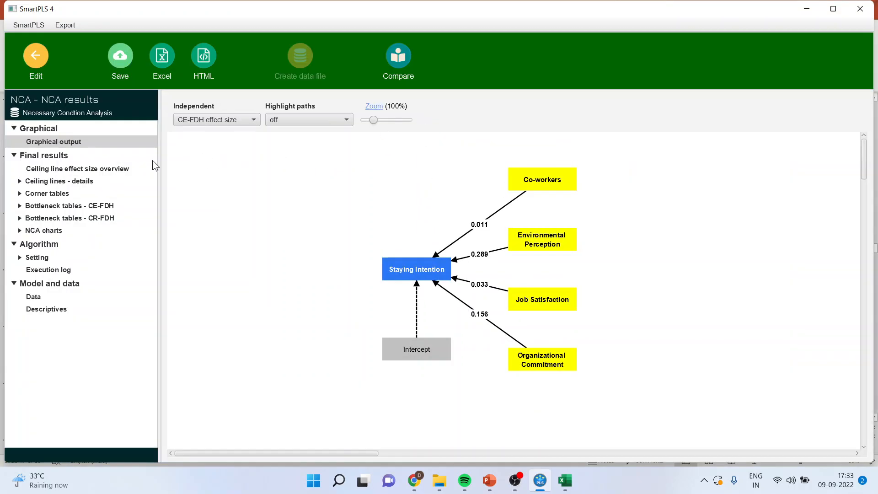
- Examine the ceiling line effect size overview and the CE-FDH ceiling line details in the NCA results
{"action": "left_click", "coordinate": [118, 168]}
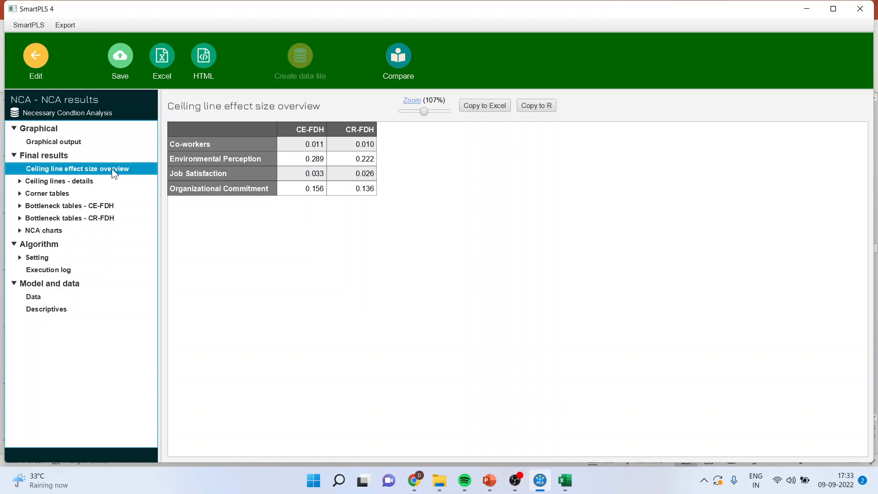
{"action": "double_click", "coordinate": [87, 182]}
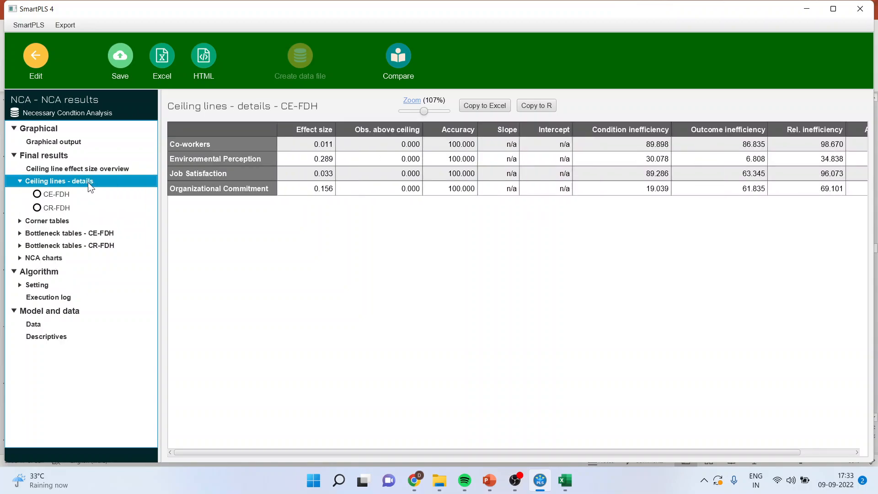
{"action": "left_click", "coordinate": [122, 169]}
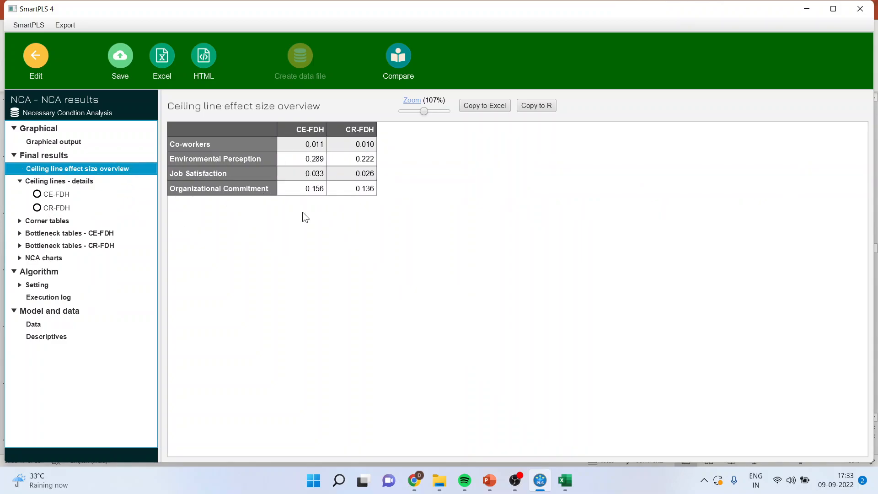
{"action": "left_click", "coordinate": [82, 182]}
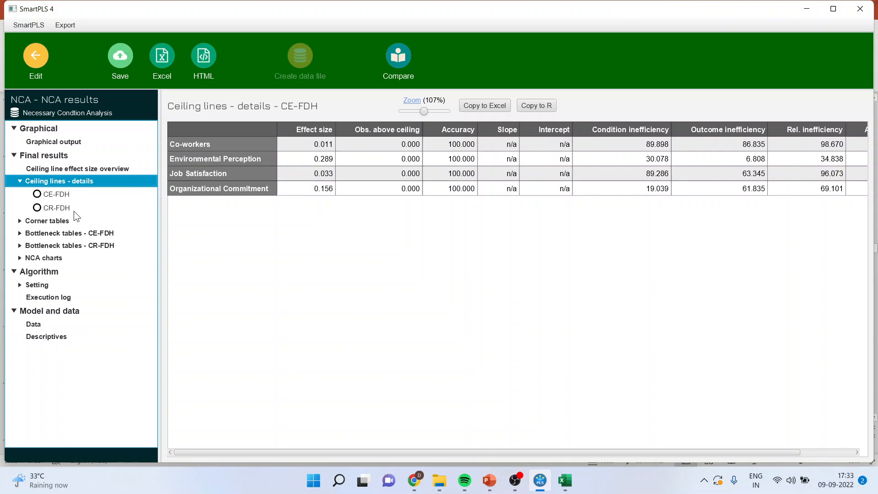
- Review the corner tables for Co-workers, Environmental Perception, Job Satisfaction and Organizational Commitment against Staying Intention
{"action": "left_click", "coordinate": [62, 222]}
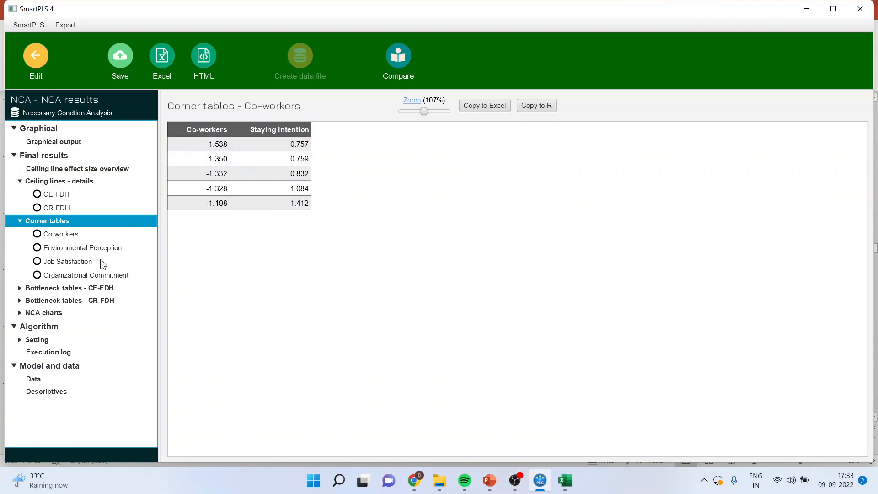
{"action": "left_click", "coordinate": [100, 245]}
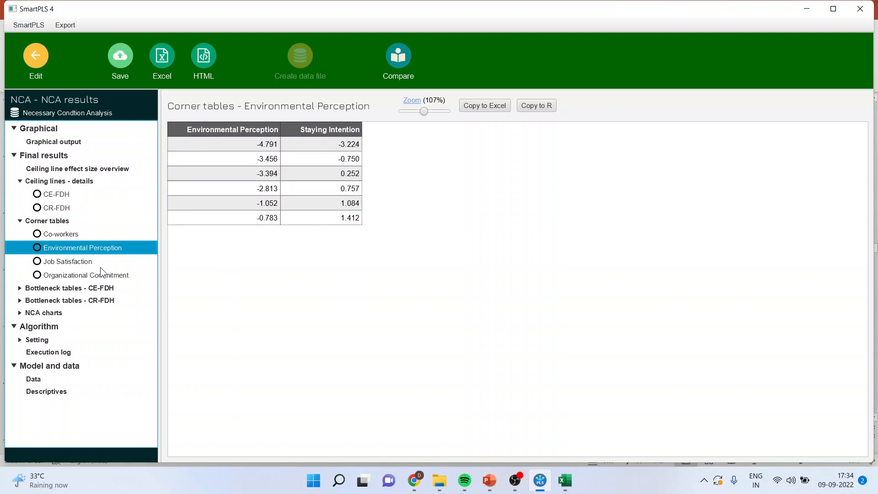
{"action": "left_click", "coordinate": [89, 262]}
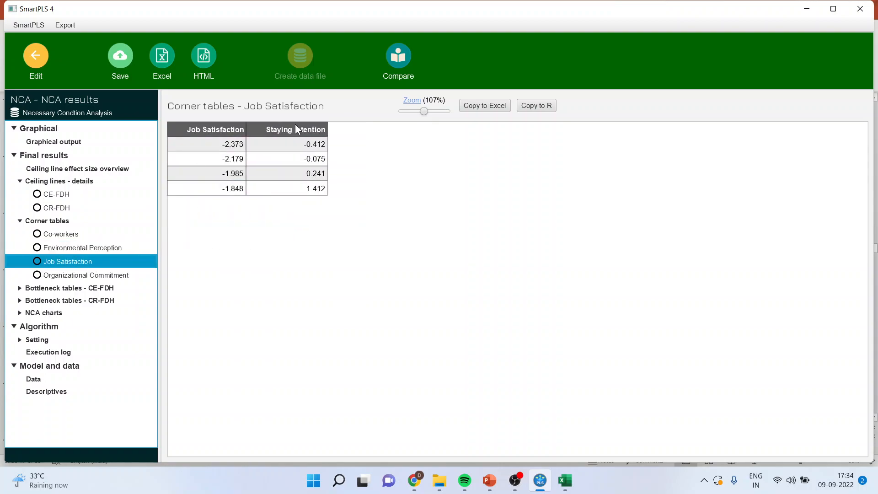
{"action": "left_click", "coordinate": [120, 274]}
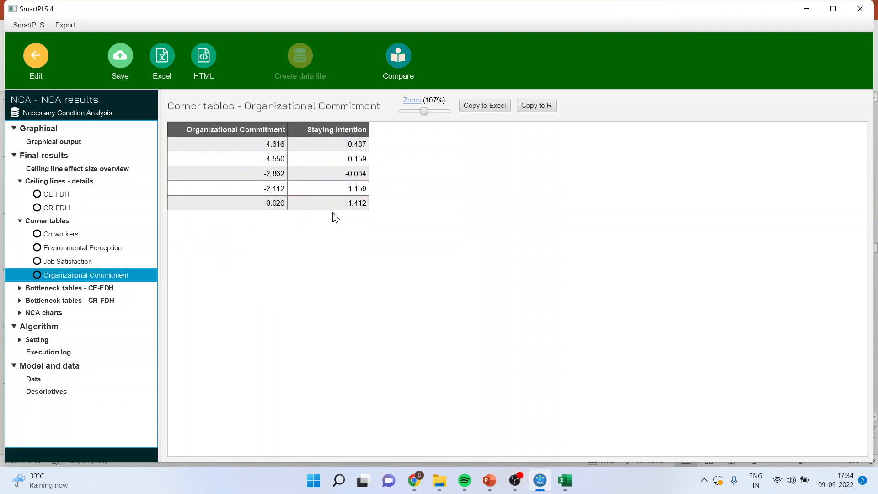
- Examine the 100% row across all constructs in the CE-FDH bottleneck values table, and check the CE-FDH bottleneck percentiles
{"action": "left_click", "coordinate": [106, 287]}
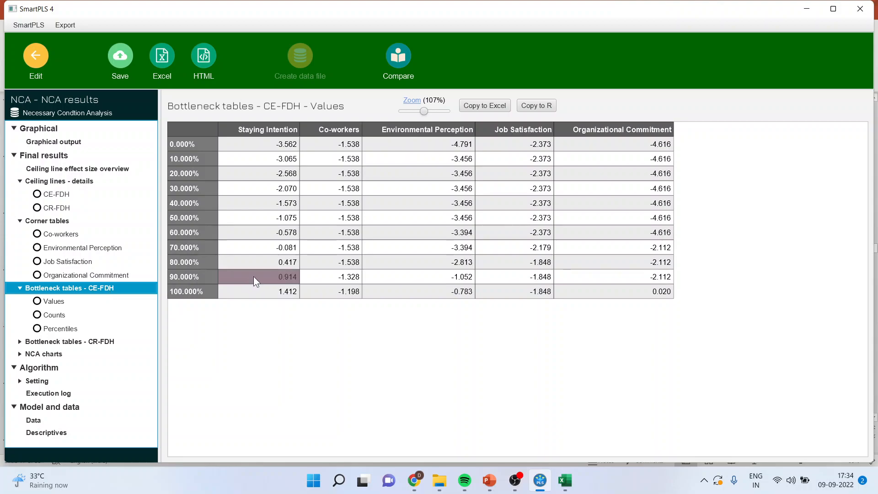
{"action": "left_click", "coordinate": [283, 290]}
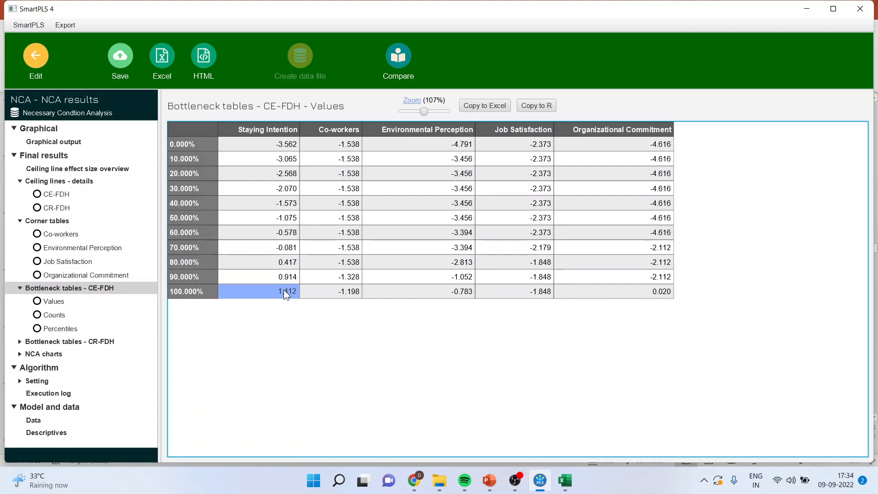
{"action": "left_click", "coordinate": [344, 290]}
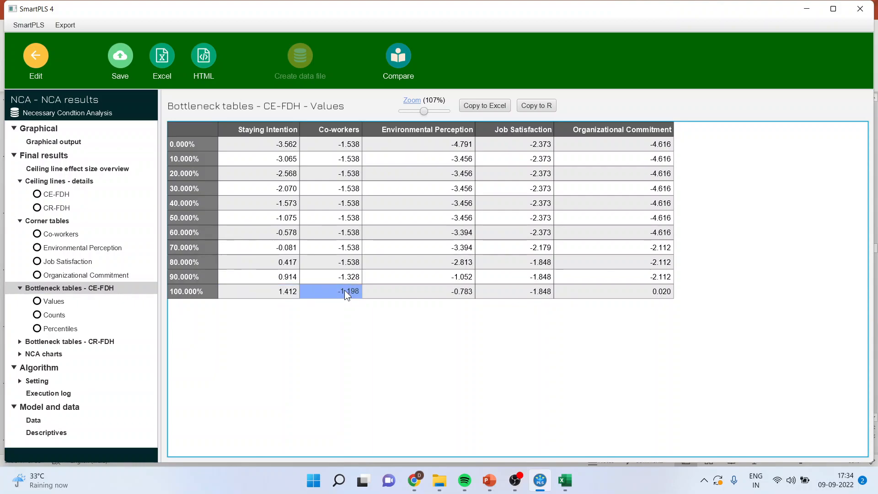
{"action": "left_click", "coordinate": [434, 290]}
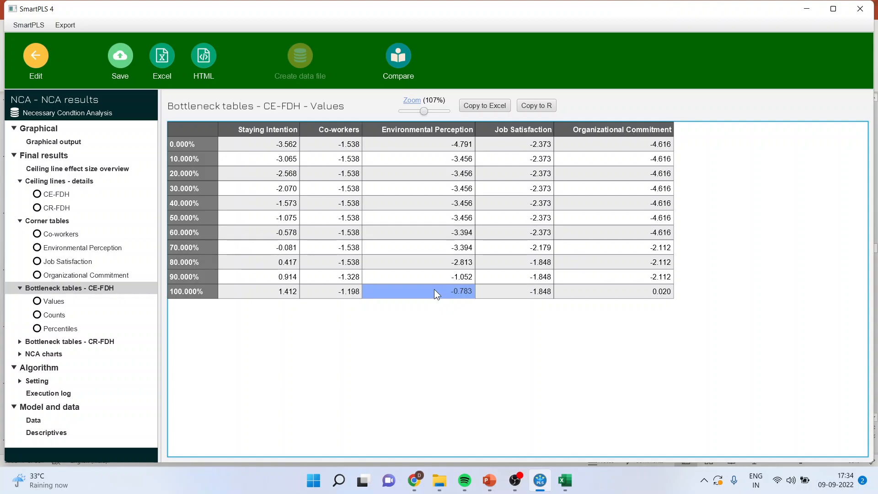
{"action": "left_click", "coordinate": [526, 293]}
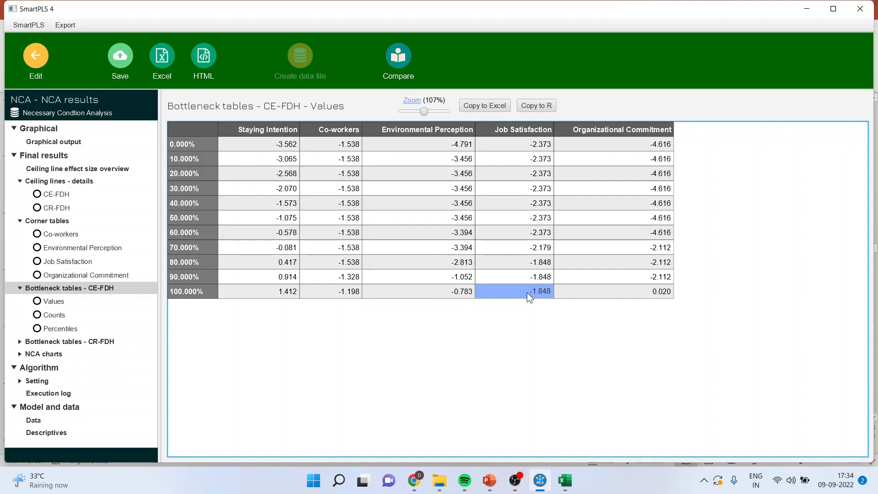
{"action": "left_click", "coordinate": [635, 291]}
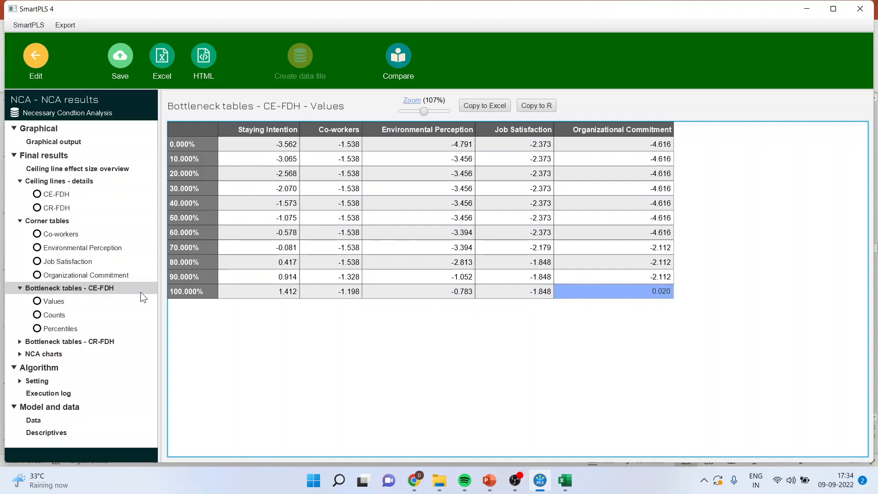
{"action": "left_click", "coordinate": [75, 332]}
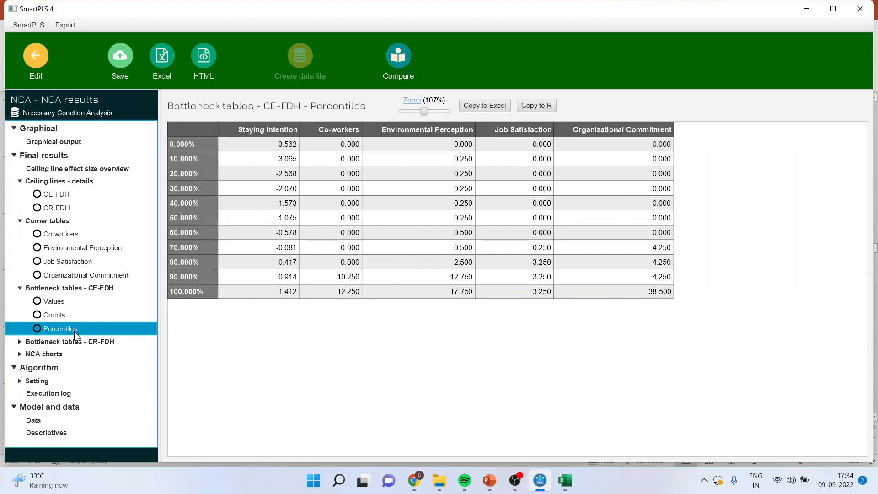
{"action": "left_click", "coordinate": [202, 276]}
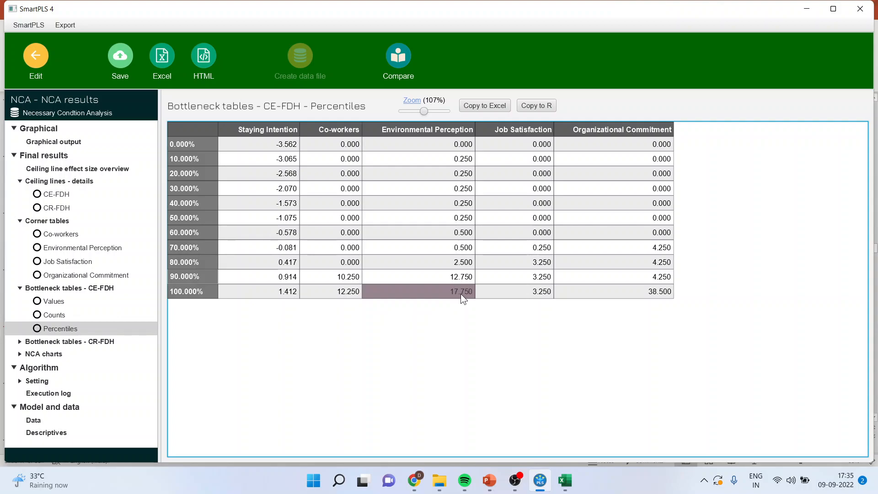
- Switch to PowerPoint and view the slide on the desired level of Y and its corresponding X value in full screen
{"action": "left_click", "coordinate": [494, 481]}
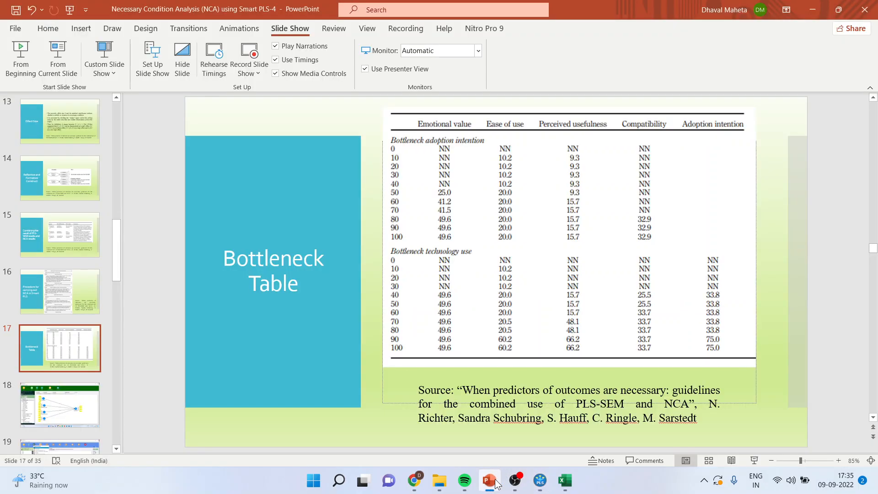
{"action": "left_click", "coordinate": [89, 196]}
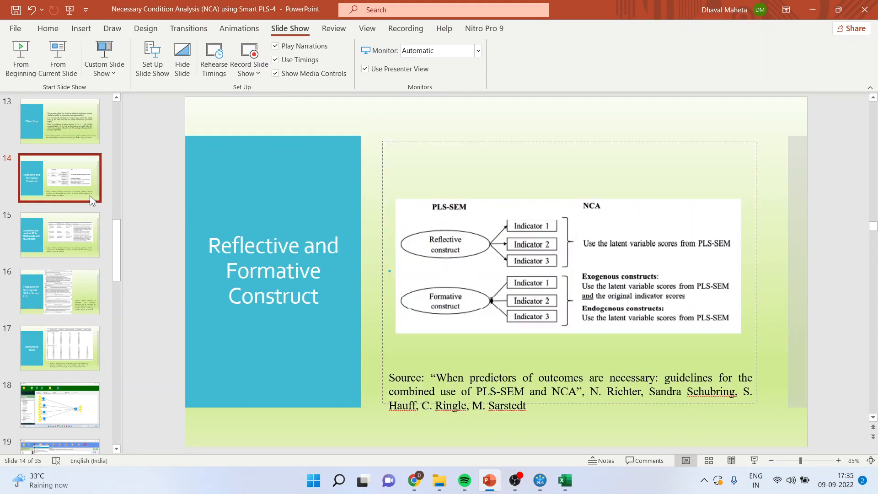
{"action": "key", "text": "Up"}
{"action": "key", "text": "Up"}
{"action": "key", "text": "Up"}
{"action": "key", "text": "Up"}
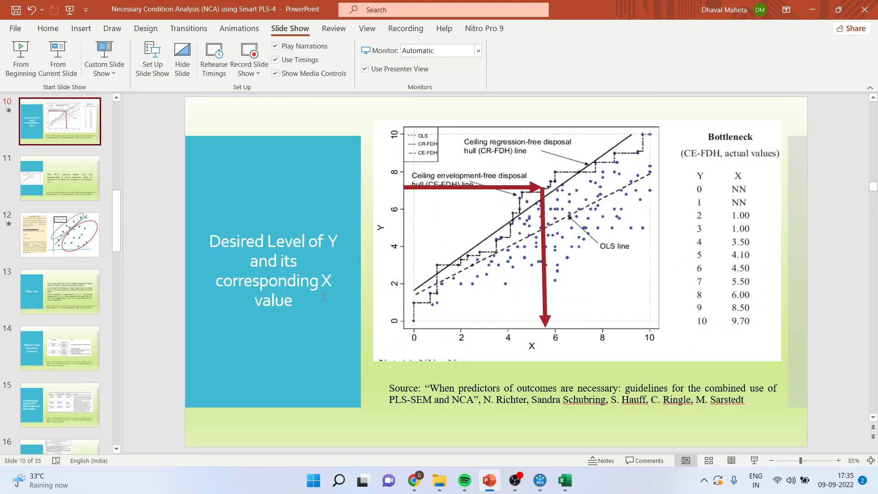
{"action": "left_click", "coordinate": [761, 457]}
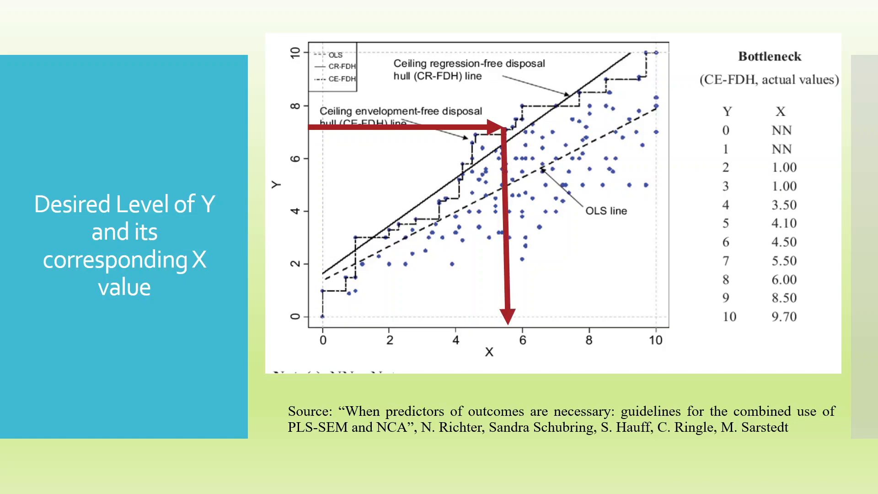
{"action": "key", "text": "Escape"}
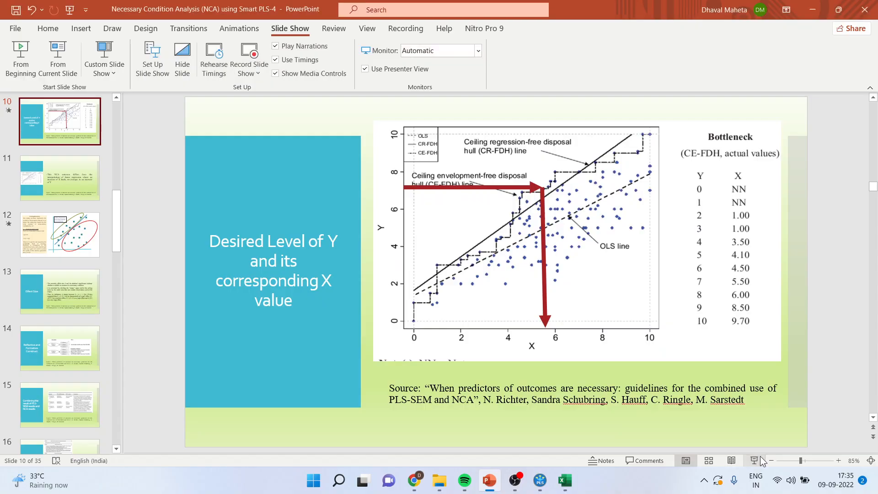
- Return to SmartPLS and examine the NCA ceiling line chart for Co-workers with its CR-FDH, CE-FDH and Observations series
{"action": "mouse_move", "coordinate": [540, 480]}
{"action": "left_click", "coordinate": [520, 430]}
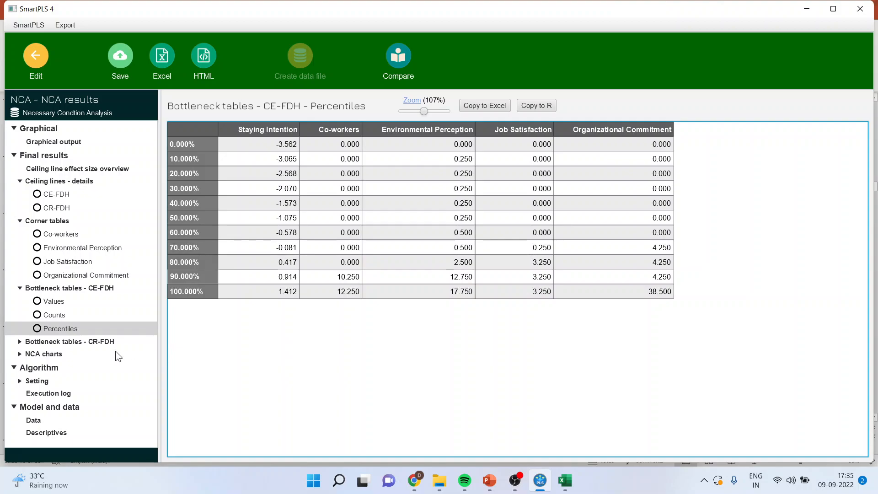
{"action": "left_click", "coordinate": [57, 355]}
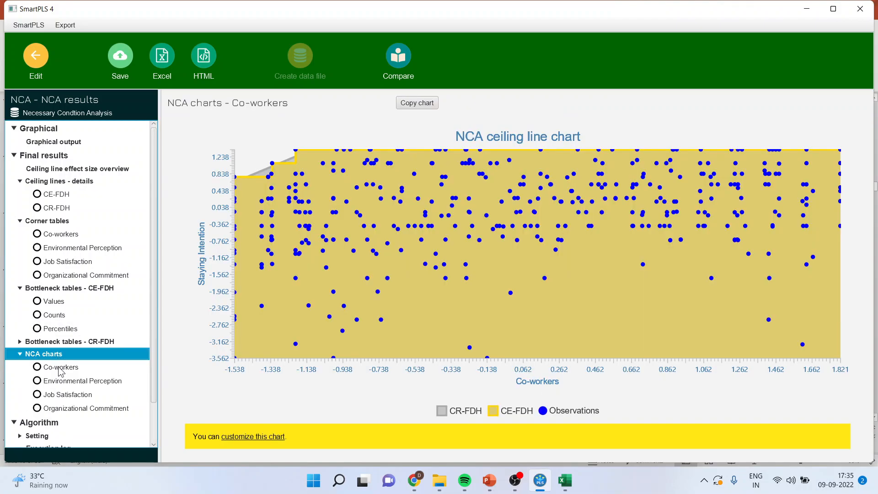
{"action": "left_click", "coordinate": [60, 368]}
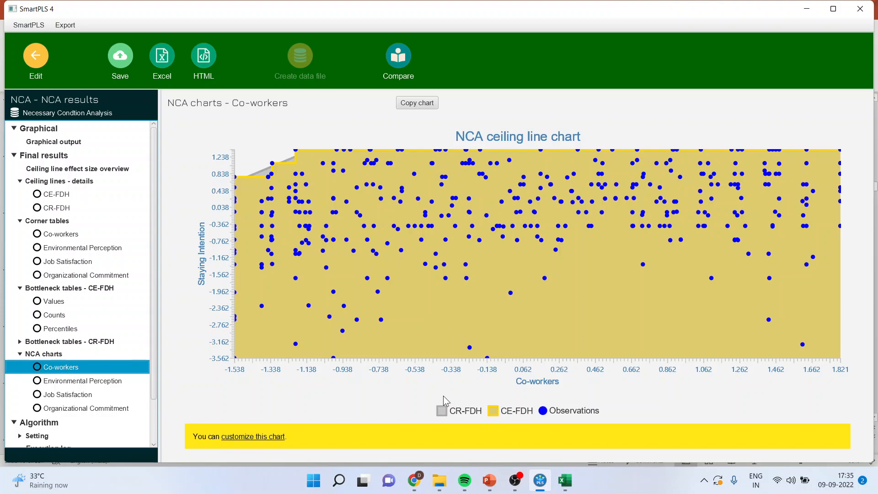
{"action": "left_click", "coordinate": [443, 411]}
{"action": "left_click", "coordinate": [442, 410]}
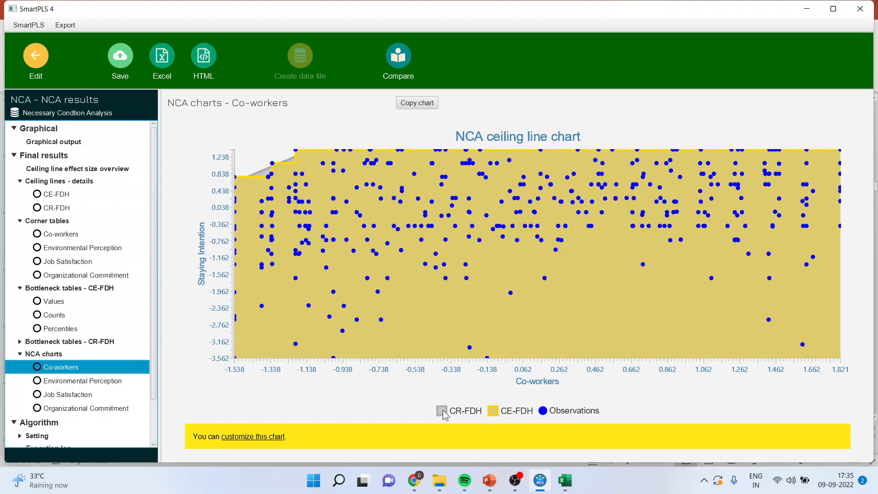
{"action": "left_click", "coordinate": [495, 413]}
{"action": "left_click", "coordinate": [495, 412]}
{"action": "left_click", "coordinate": [543, 411]}
{"action": "left_click", "coordinate": [544, 412]}
- Review the NCA ceiling line charts for Environmental Perception, Job Satisfaction and Organizational Commitment
{"action": "left_click", "coordinate": [118, 383]}
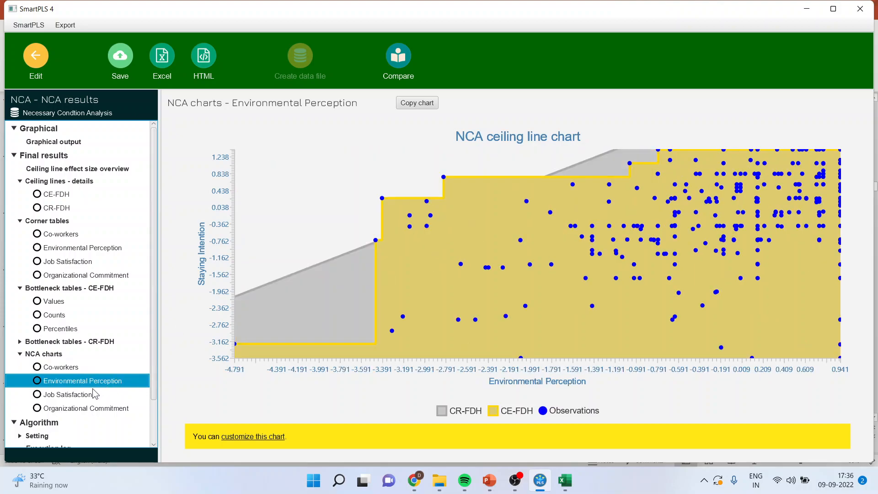
{"action": "left_click", "coordinate": [83, 395]}
{"action": "left_click", "coordinate": [97, 408]}
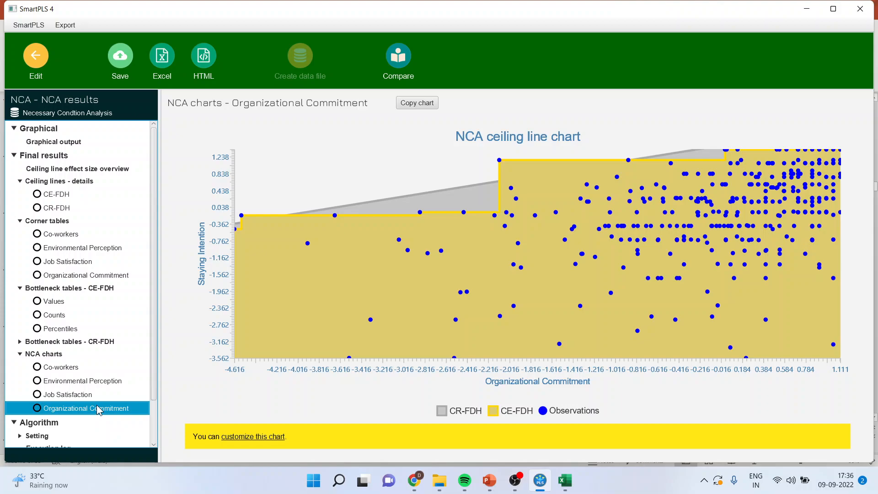
- Return to the model, run the NCA permutation and open its report
{"action": "left_click", "coordinate": [35, 55]}
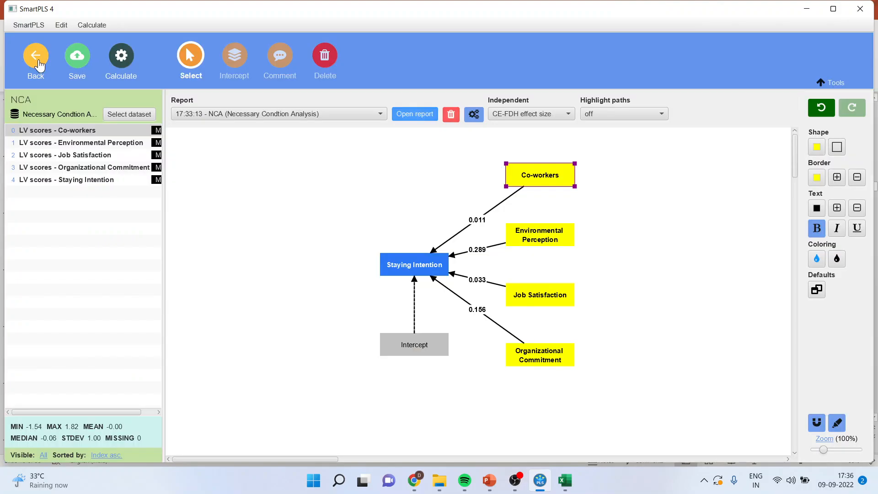
{"action": "left_click", "coordinate": [116, 78]}
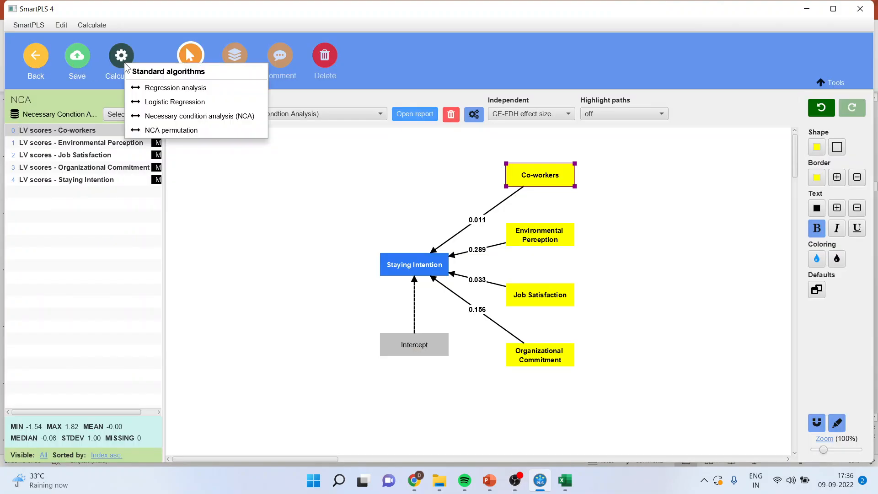
{"action": "left_click", "coordinate": [170, 132]}
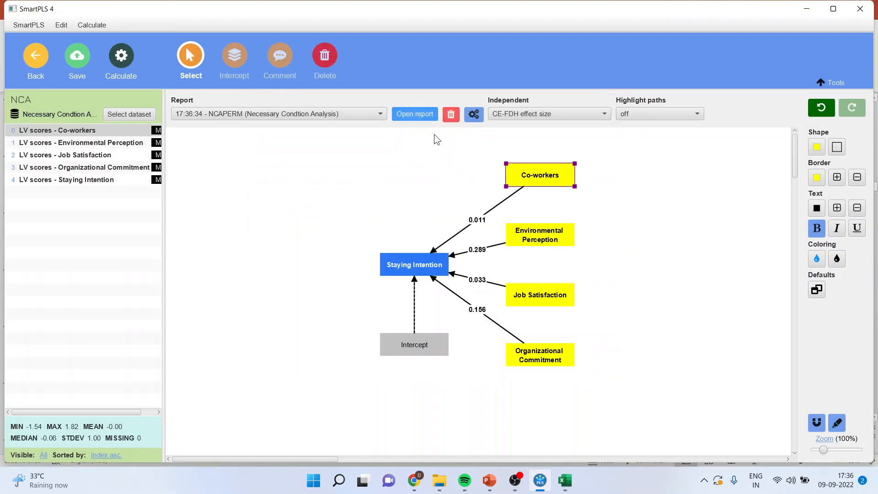
{"action": "left_click", "coordinate": [420, 113]}
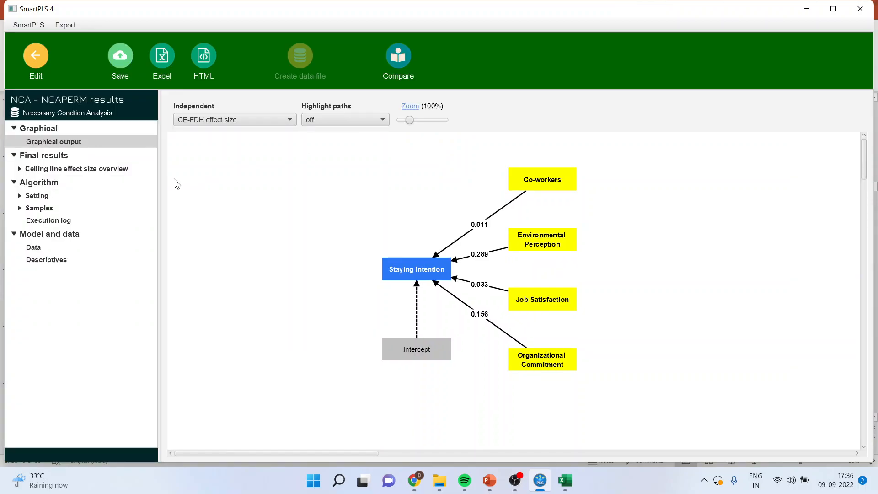
- Copy the CE-FDH ceiling line effect size overview with its permutation p values into an Excel worksheet
{"action": "left_click", "coordinate": [117, 169]}
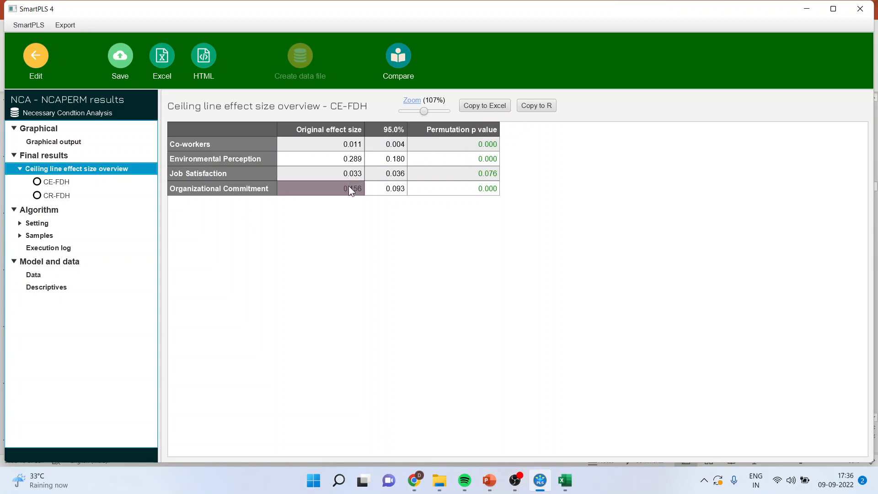
{"action": "left_click", "coordinate": [485, 109]}
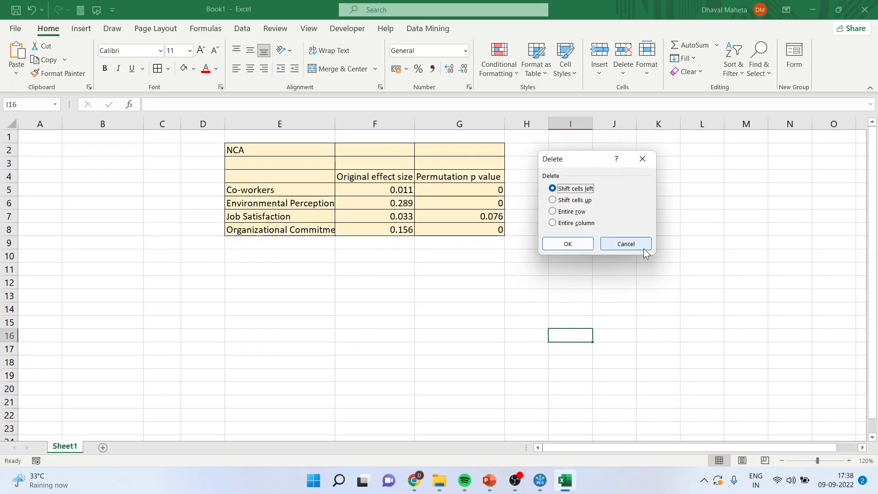
{"action": "left_click", "coordinate": [642, 246]}
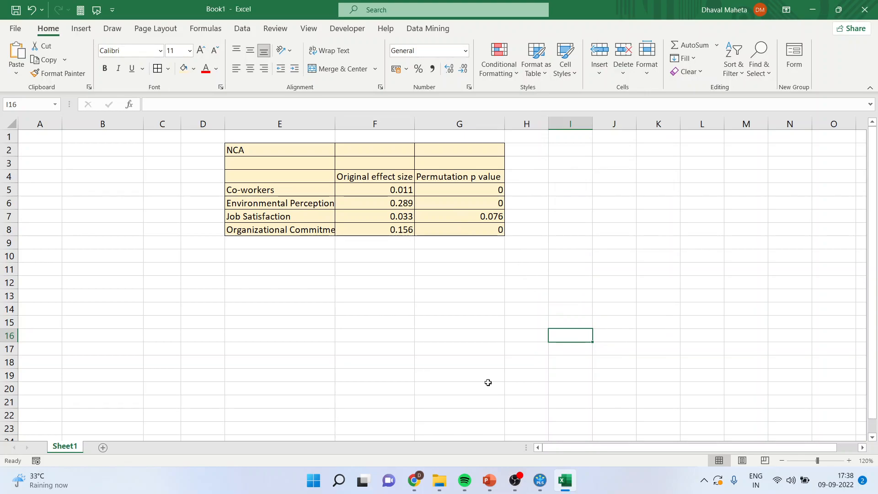
{"action": "left_click", "coordinate": [402, 191]}
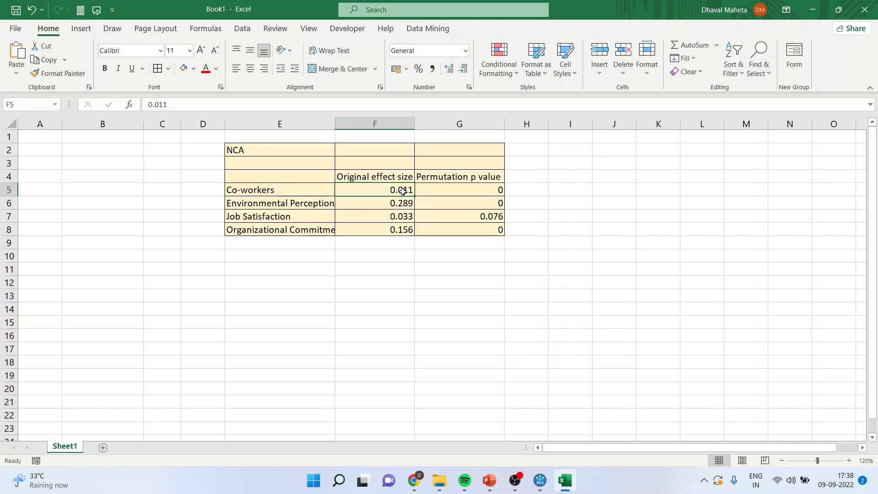
- Consult the Effect Size slide in PowerPoint for the effect size thresholds and return to the Excel results table
{"action": "key", "text": "alt+Tab"}
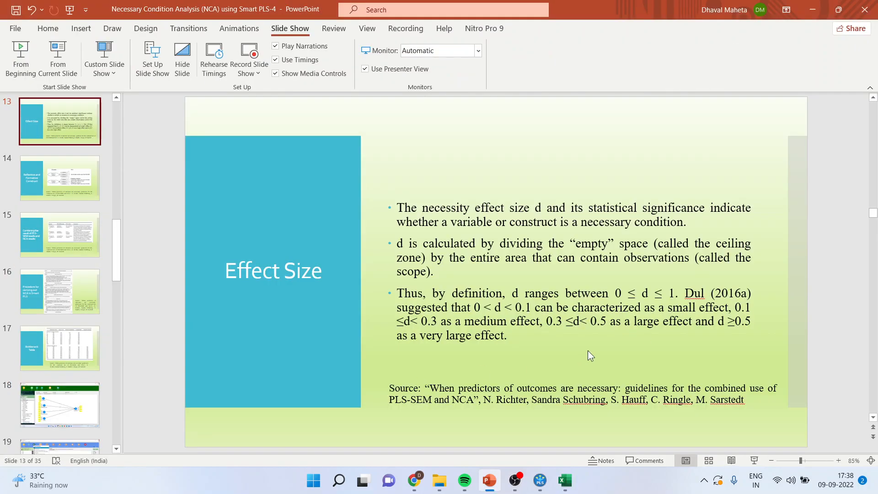
{"action": "left_click", "coordinate": [755, 460]}
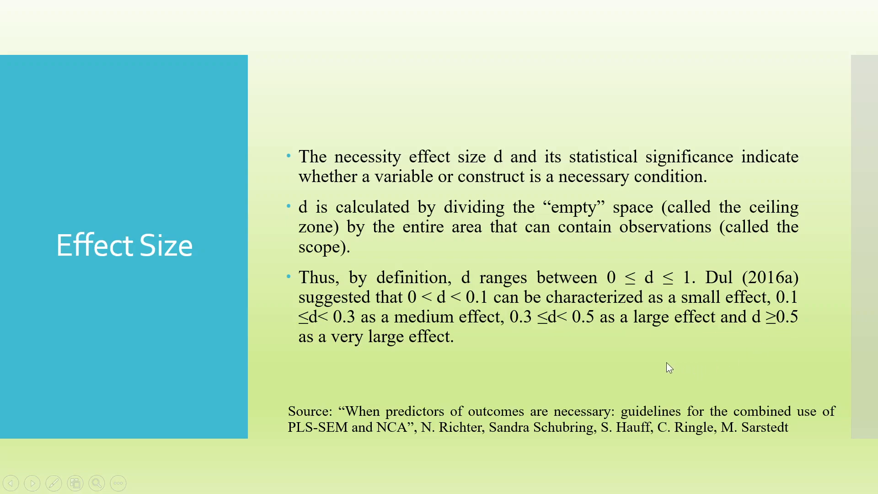
{"action": "key", "text": "Escape"}
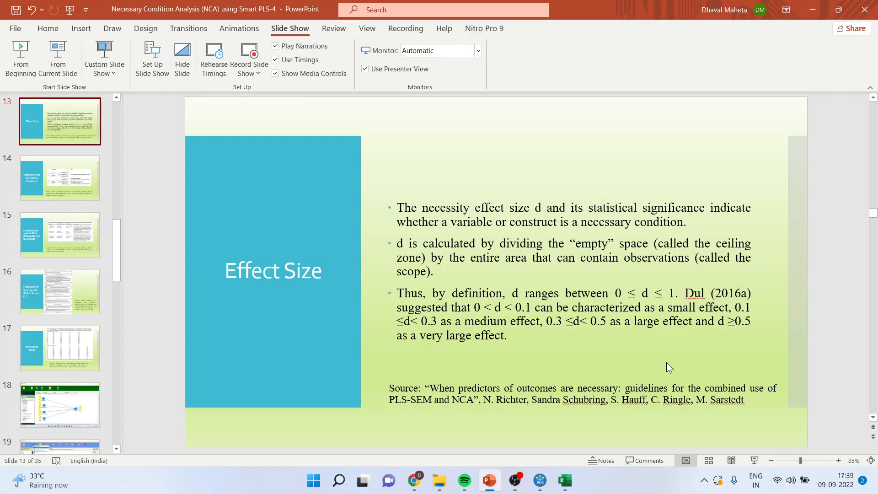
{"action": "left_click", "coordinate": [565, 480]}
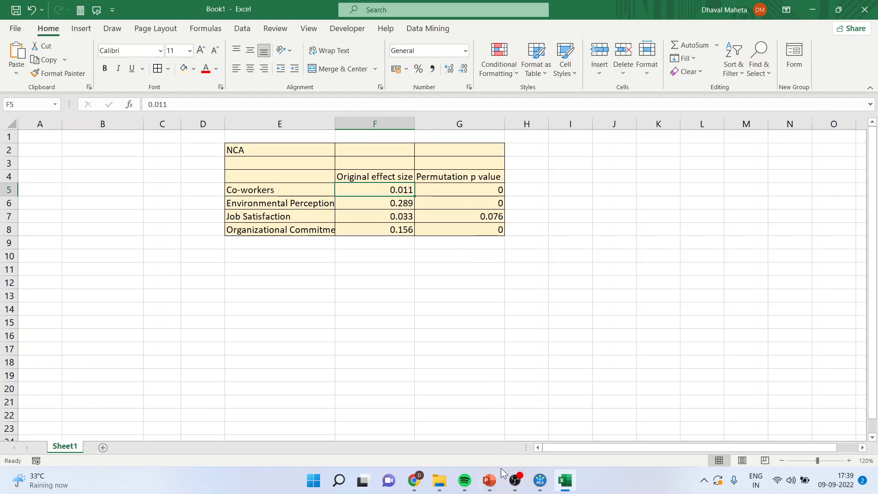
- Consult the PowerPoint slide on combining PLS-SEM and NCA results and return to the SmartPLS permutation report
{"action": "left_click", "coordinate": [488, 481]}
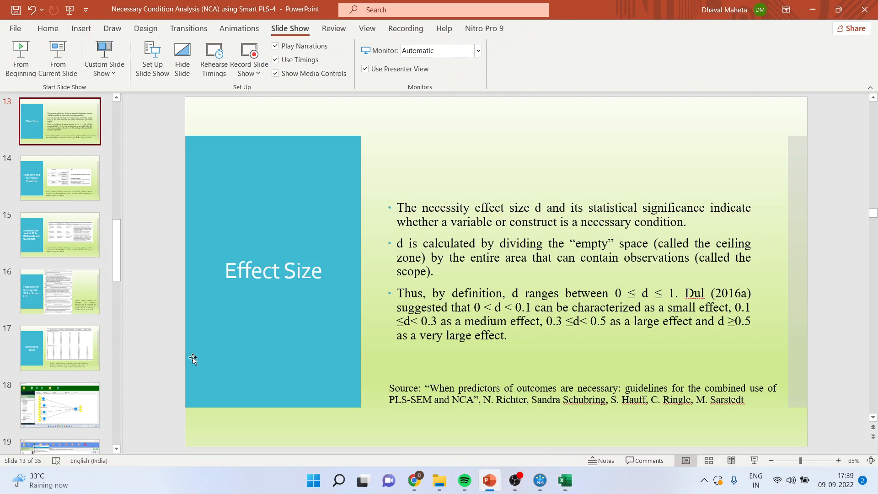
{"action": "left_click", "coordinate": [69, 224]}
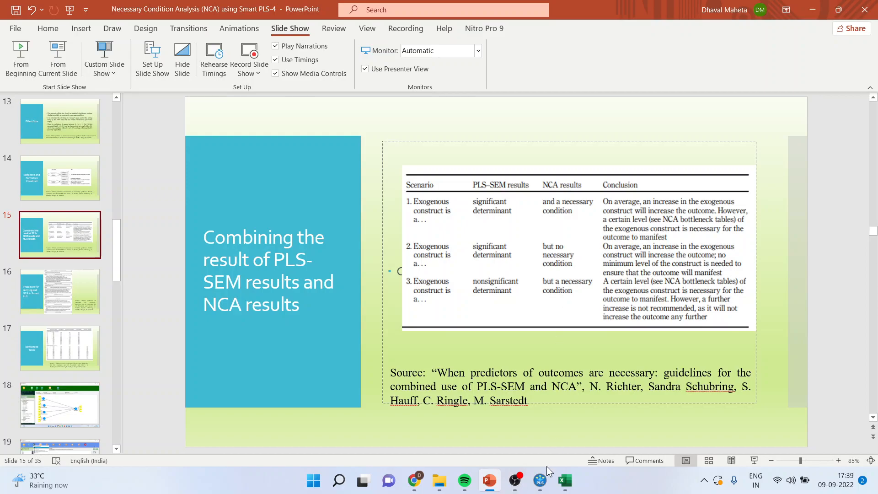
{"action": "left_click", "coordinate": [540, 481]}
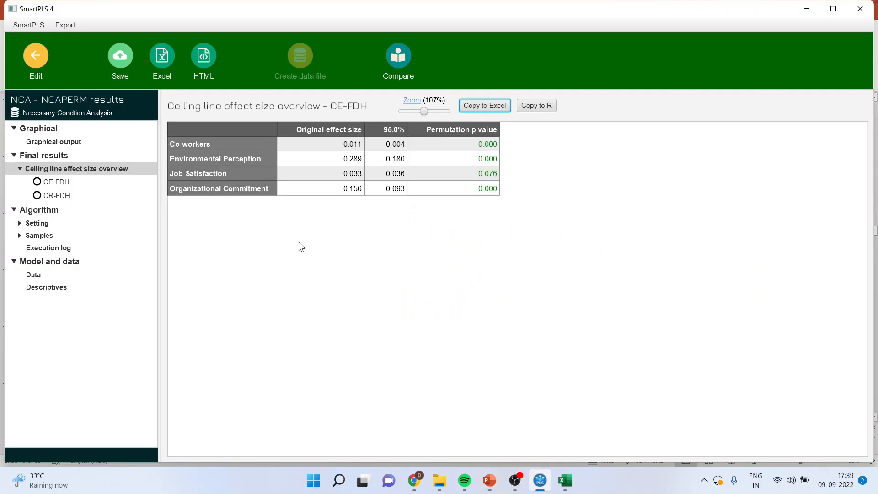
- Leave the NCA report, close the NCA model with its changes saved, and open the HBAT Base Model in the demo project
{"action": "left_click", "coordinate": [36, 59]}
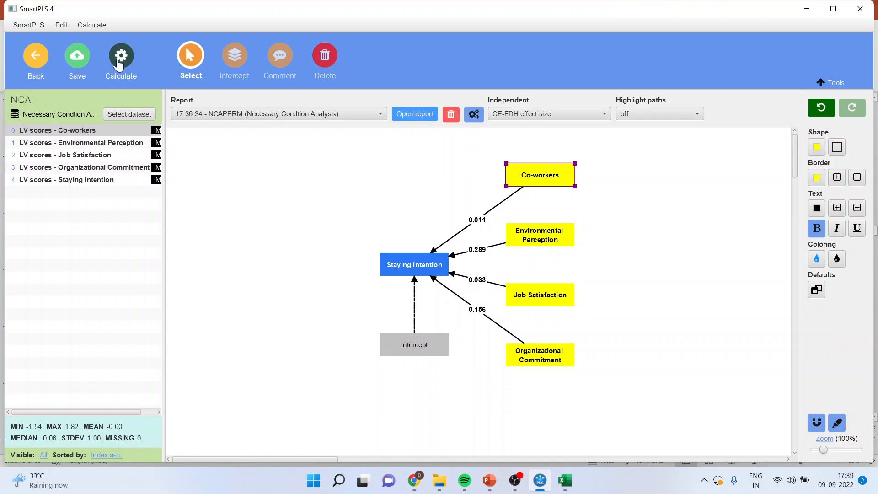
{"action": "left_click", "coordinate": [122, 57]}
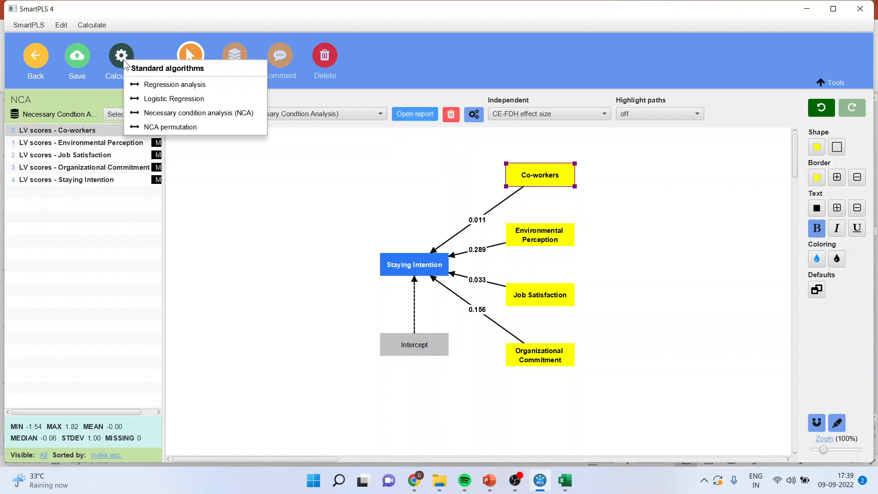
{"action": "left_click", "coordinate": [39, 59]}
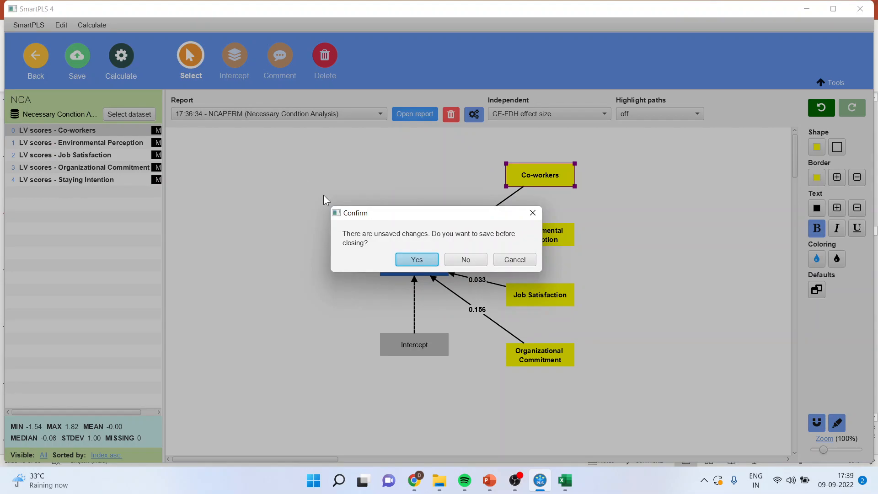
{"action": "left_click", "coordinate": [418, 259]}
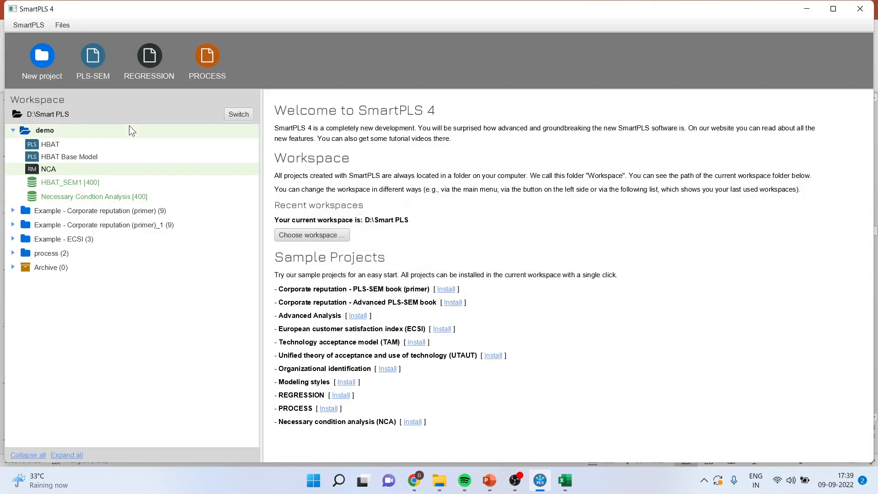
{"action": "double_click", "coordinate": [97, 159]}
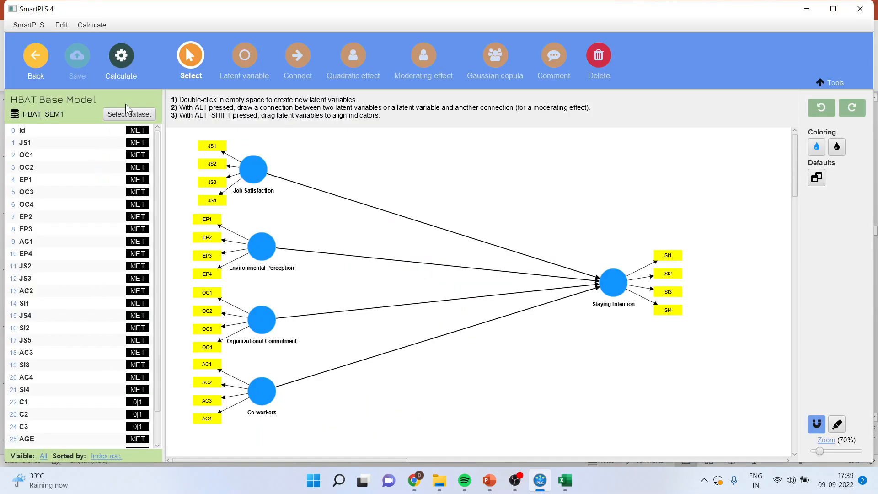
- Run bootstrapping on the HBAT Base Model with 5000 subsamples, two tailed at 0.05 significance, and open its report
{"action": "left_click", "coordinate": [124, 68]}
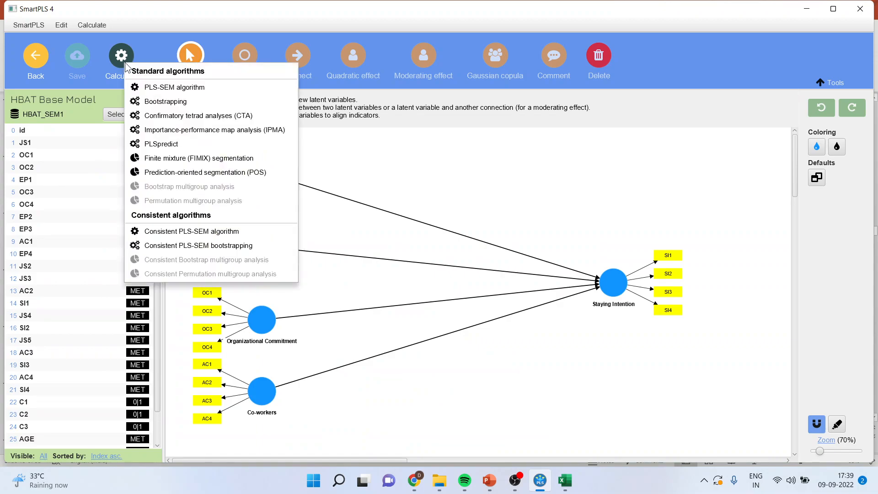
{"action": "left_click", "coordinate": [175, 102]}
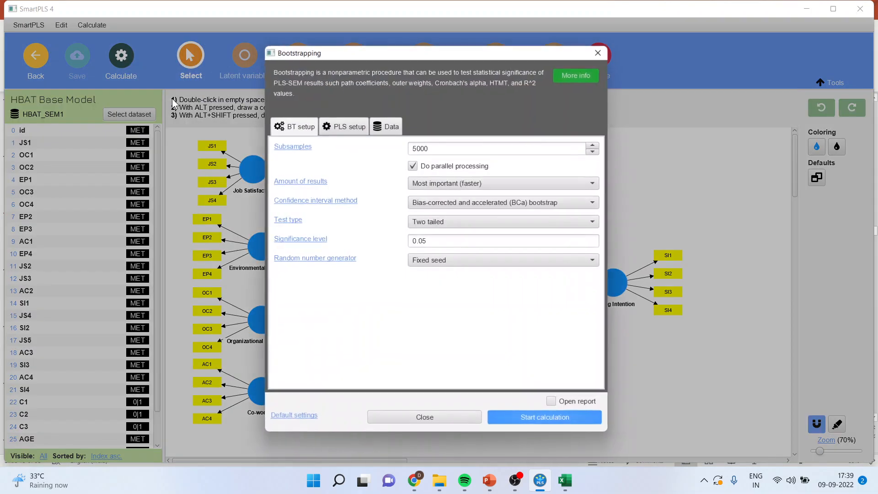
{"action": "left_click", "coordinate": [525, 414]}
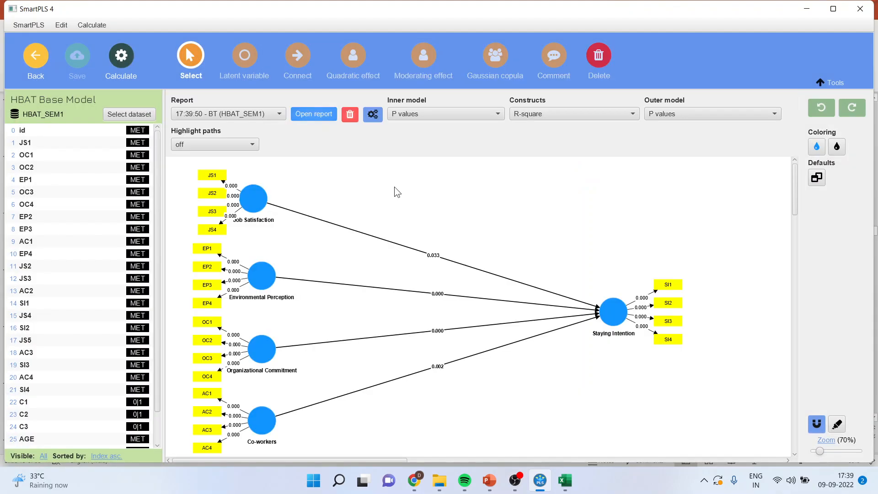
{"action": "left_click", "coordinate": [314, 114]}
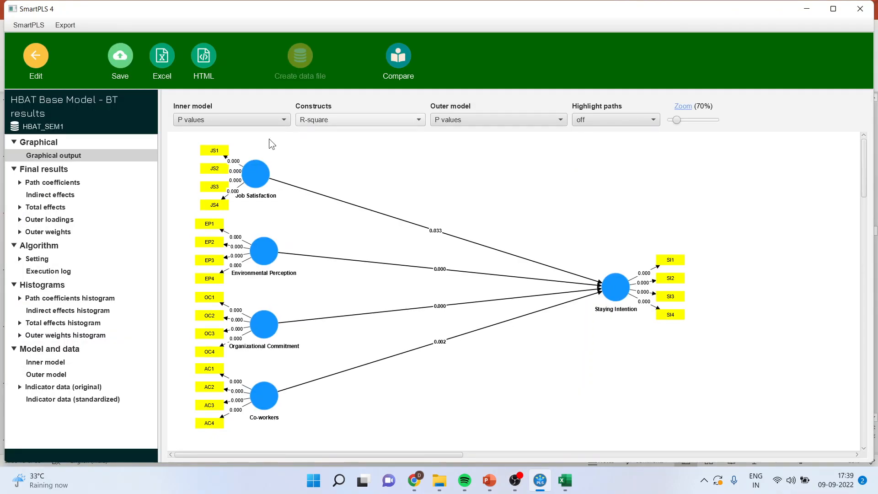
- Copy the path coefficients with their p values into the Excel sheet as a PLS-SEM Results table beside the NCA table
{"action": "left_click", "coordinate": [75, 182]}
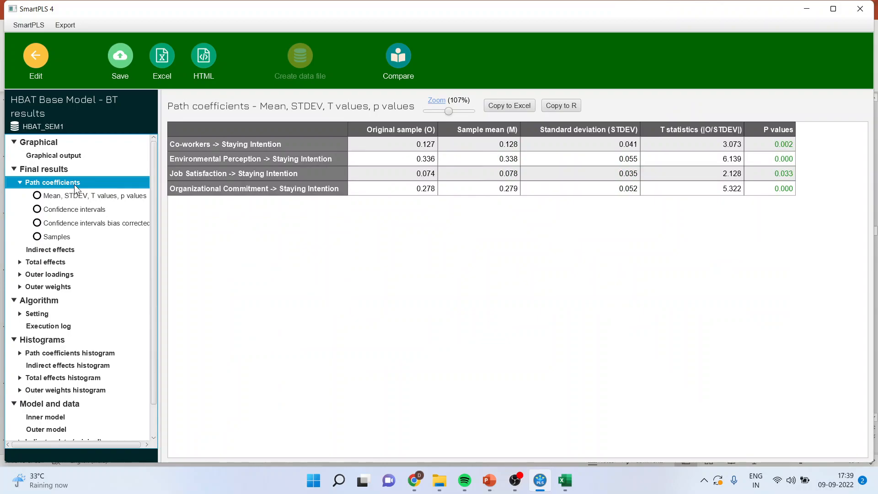
{"action": "left_click", "coordinate": [522, 106]}
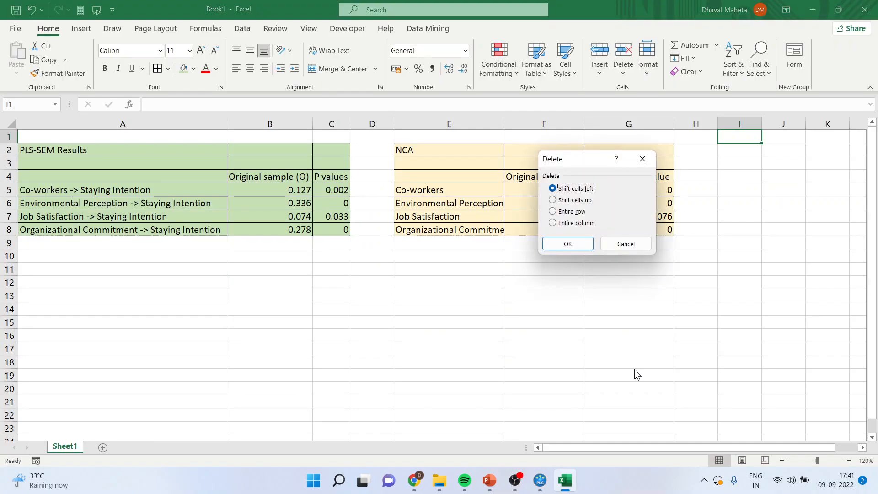
{"action": "left_click", "coordinate": [638, 246]}
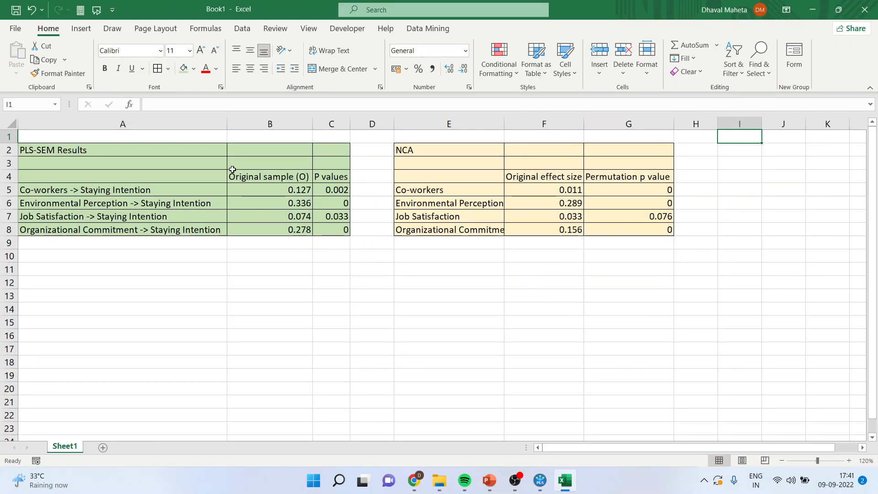
- Compare the Co-workers PLS-SEM and permutation p values in Excel with the scenarios on the PowerPoint slide about combining results
{"action": "left_click", "coordinate": [487, 480]}
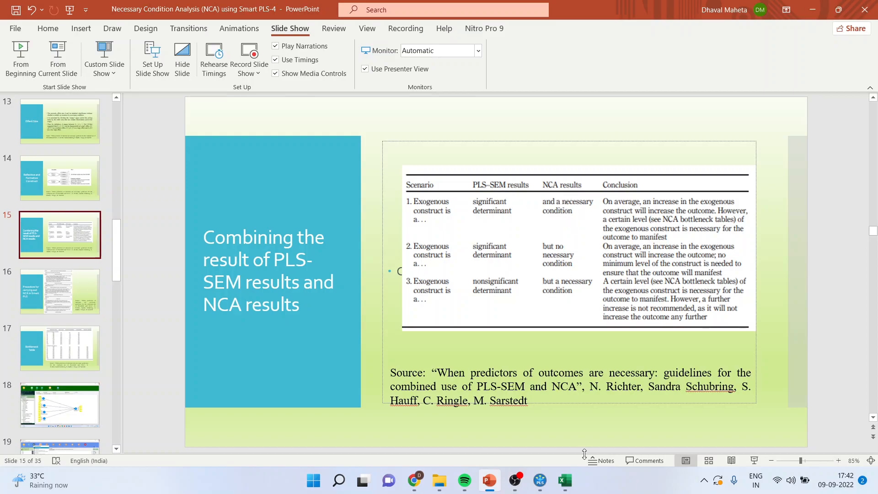
{"action": "left_click", "coordinate": [565, 480]}
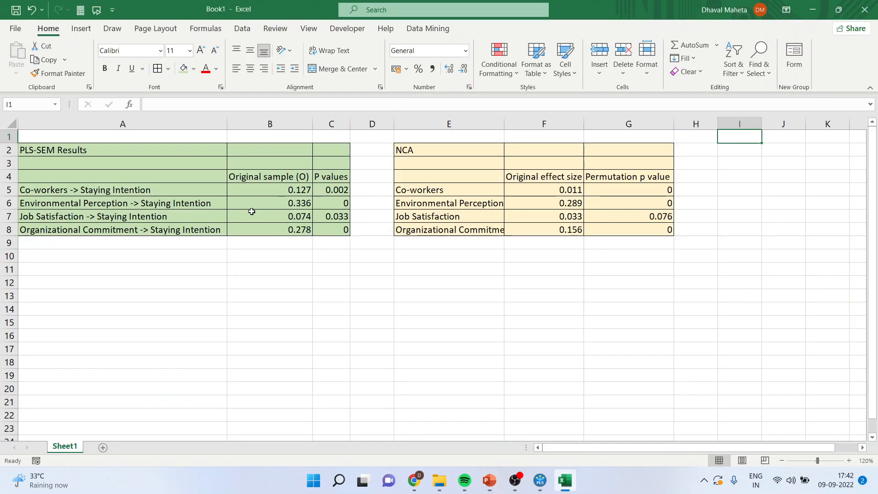
{"action": "left_click", "coordinate": [330, 190]}
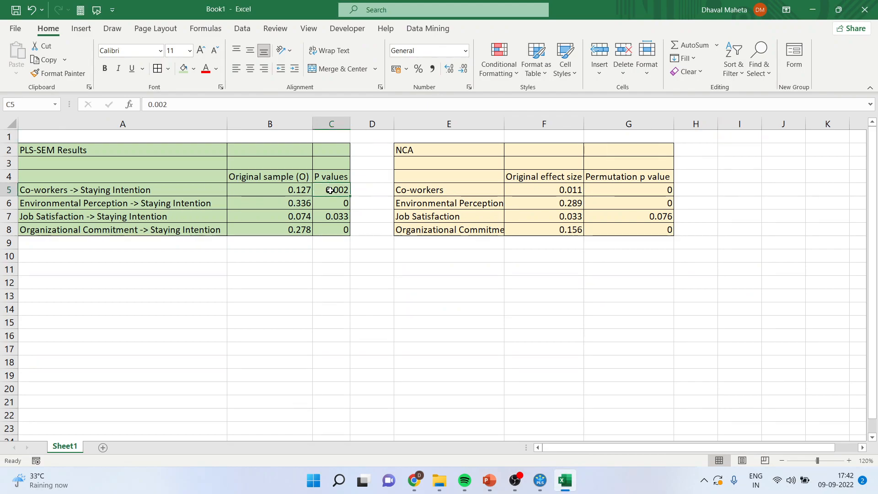
{"action": "left_click", "coordinate": [631, 191]}
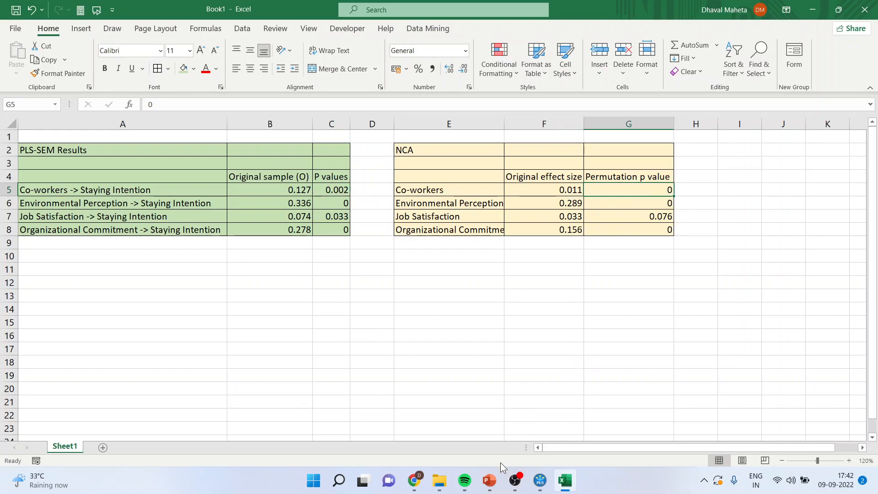
{"action": "left_click", "coordinate": [498, 479]}
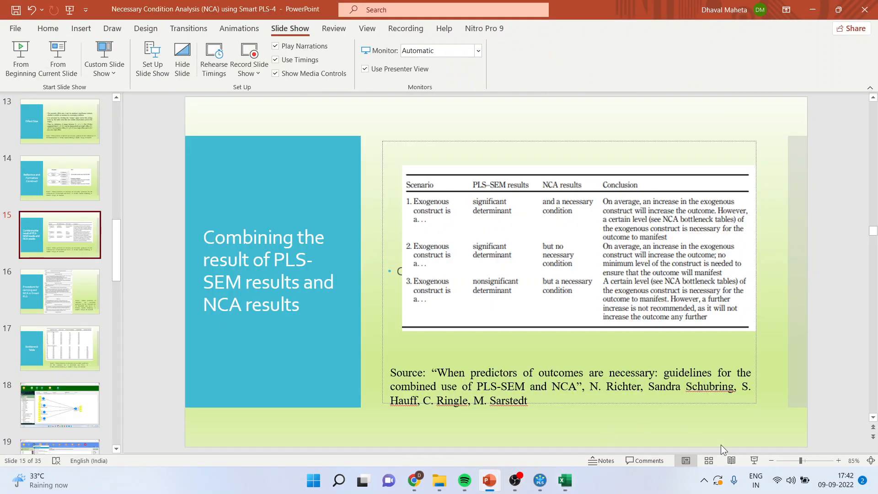
{"action": "left_click", "coordinate": [755, 460]}
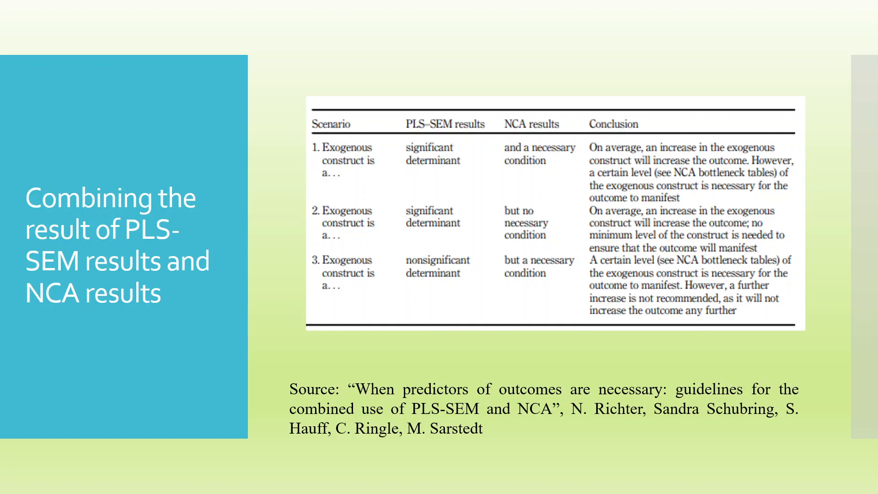
{"action": "key", "text": "Escape"}
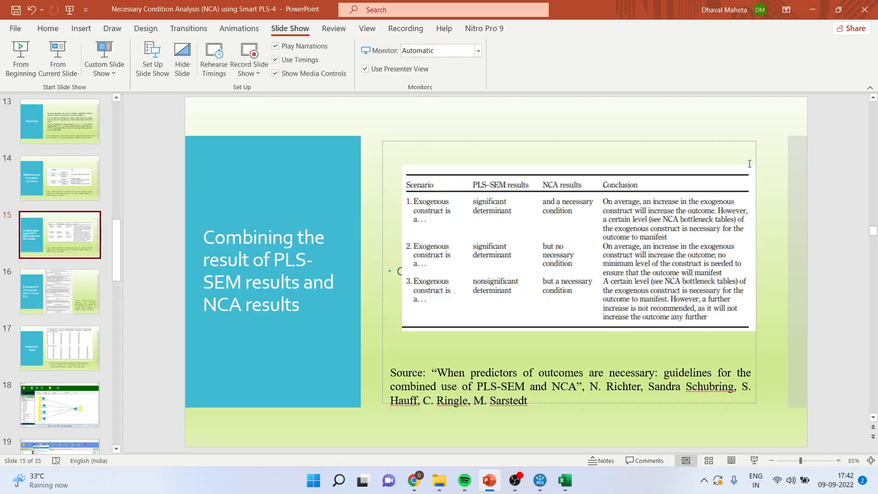
- Check the Environmental Perception p values in both Excel tables against the scenario table in PowerPoint
{"action": "left_click", "coordinate": [565, 480]}
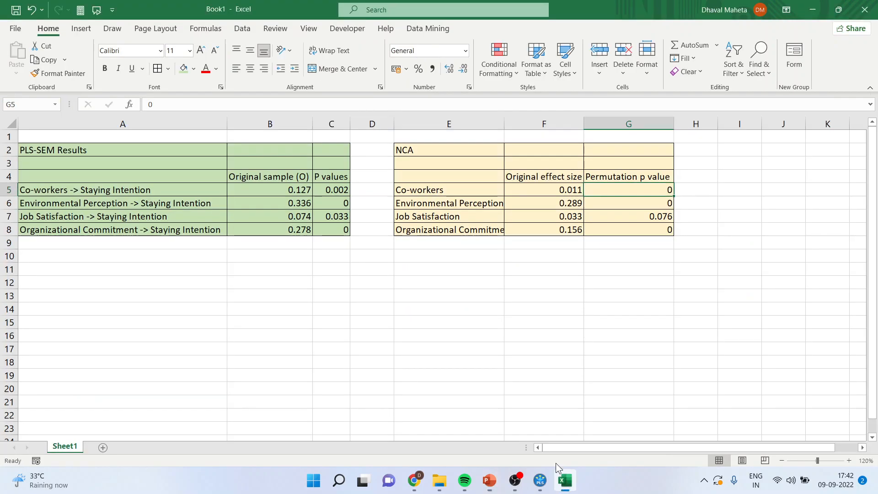
{"action": "left_click", "coordinate": [327, 203]}
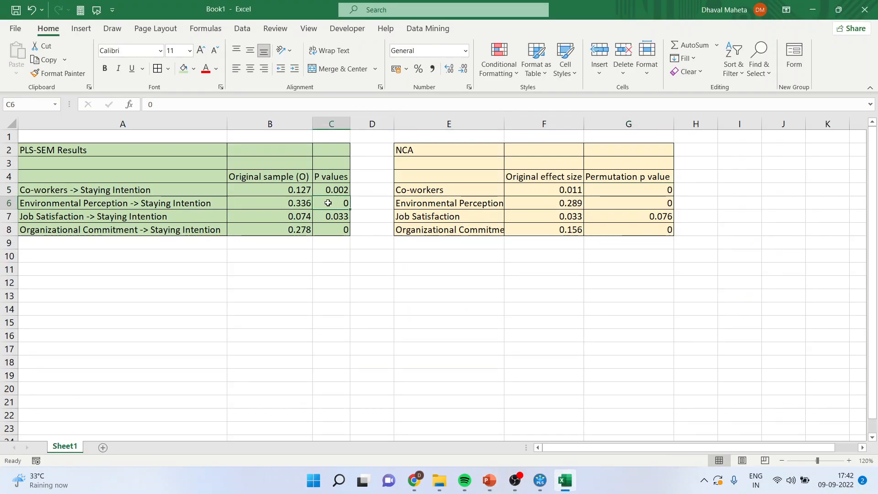
{"action": "left_click", "coordinate": [635, 206]}
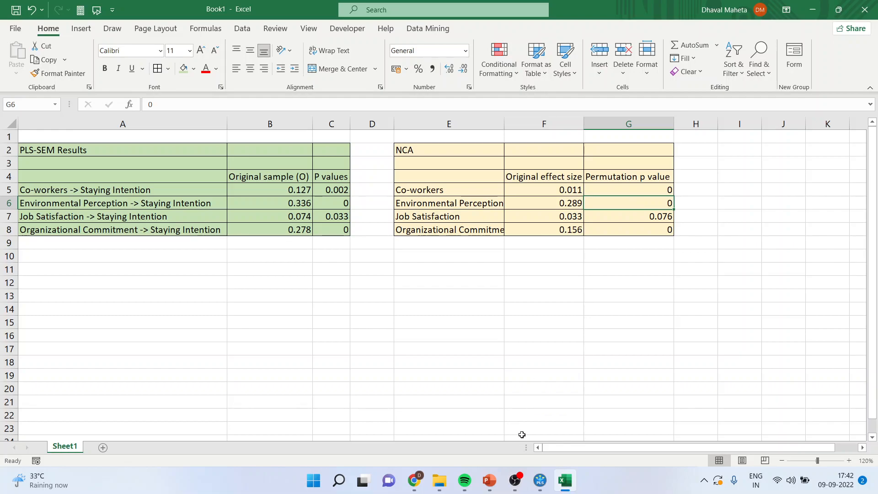
{"action": "left_click", "coordinate": [497, 491]}
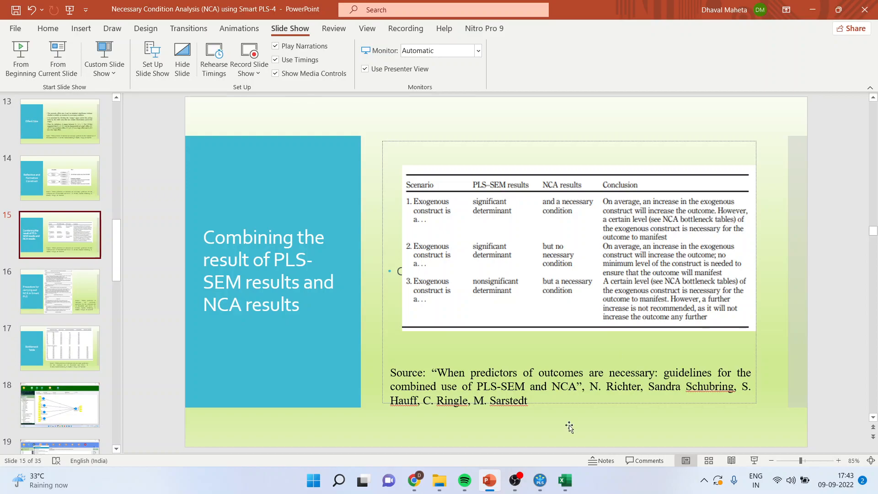
- Check the Job Satisfaction p values in both Excel tables and match them to a scenario on the PowerPoint slide
{"action": "left_click", "coordinate": [565, 481]}
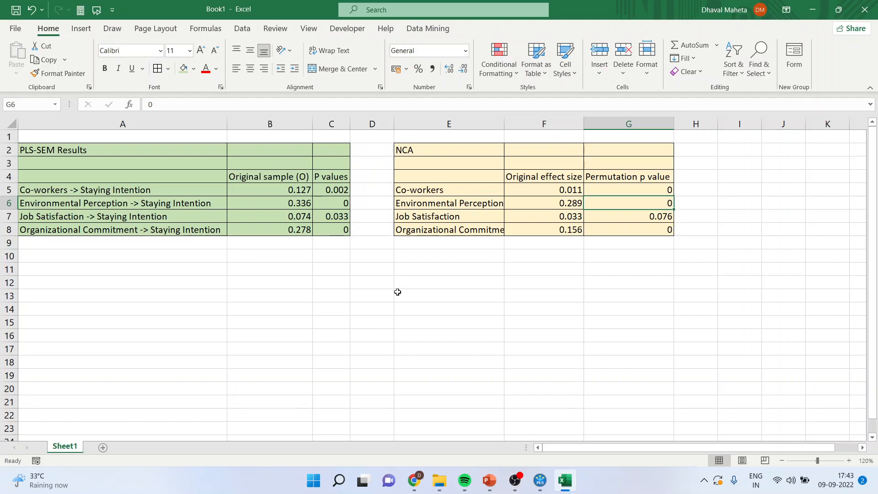
{"action": "left_click", "coordinate": [342, 215]}
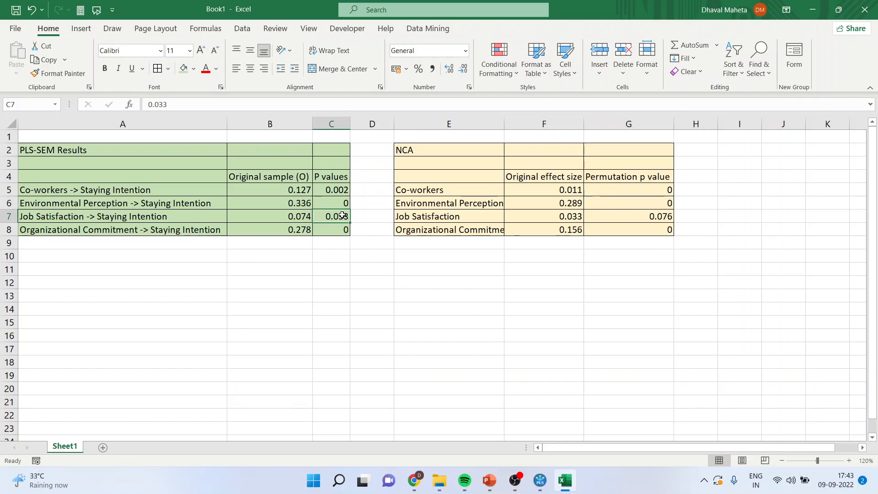
{"action": "left_click", "coordinate": [644, 218]}
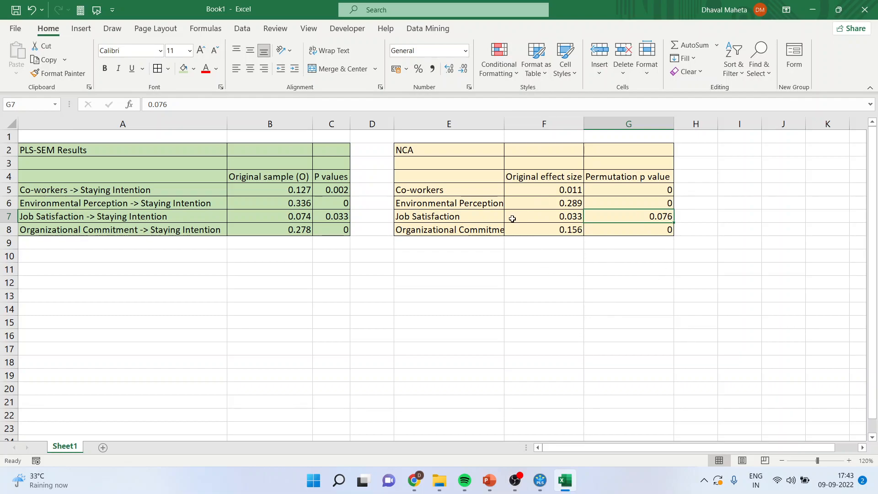
{"action": "left_click", "coordinate": [486, 220]}
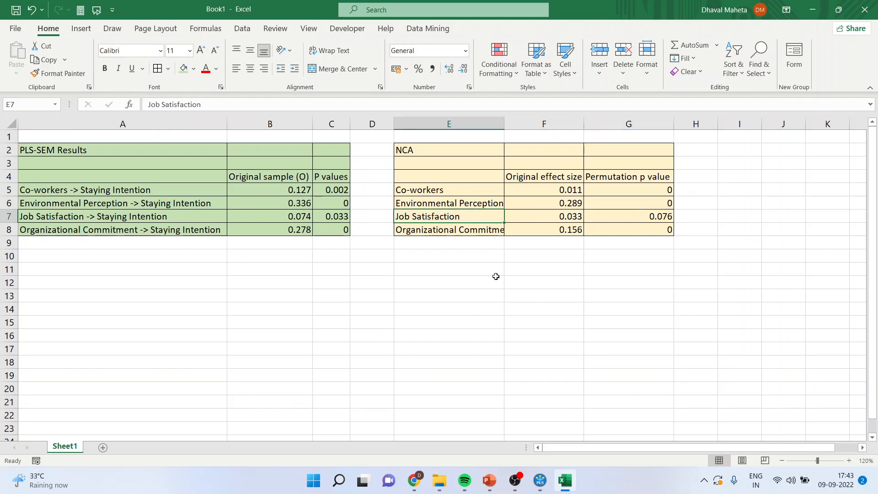
{"action": "left_click", "coordinate": [488, 484]}
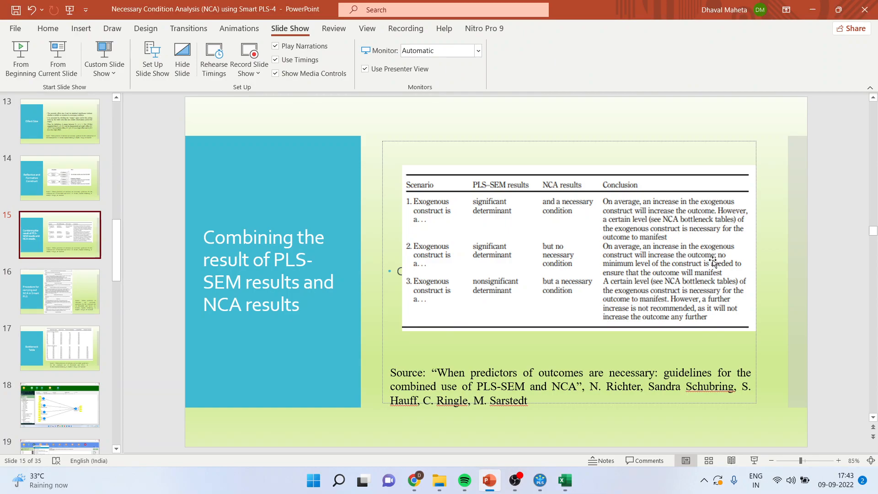
- Check the Organizational Commitment p values in both Excel tables and consult the matching scenario in PowerPoint
{"action": "left_click", "coordinate": [565, 477]}
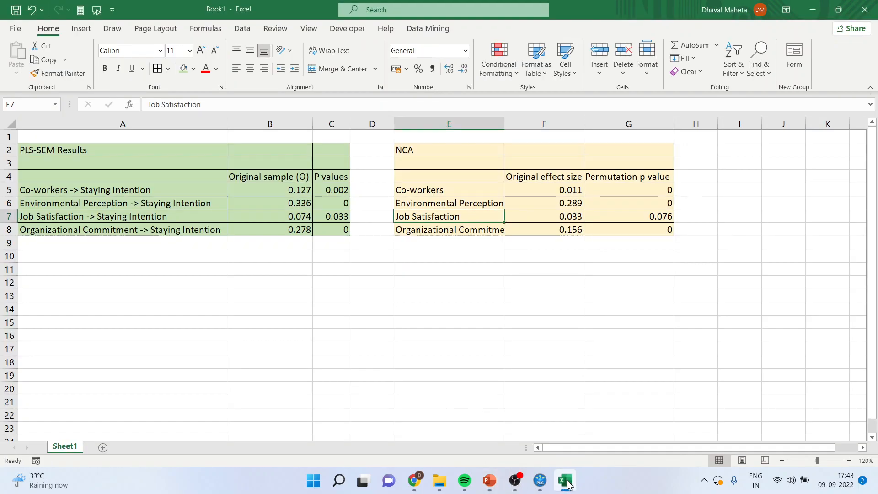
{"action": "left_click", "coordinate": [346, 231]}
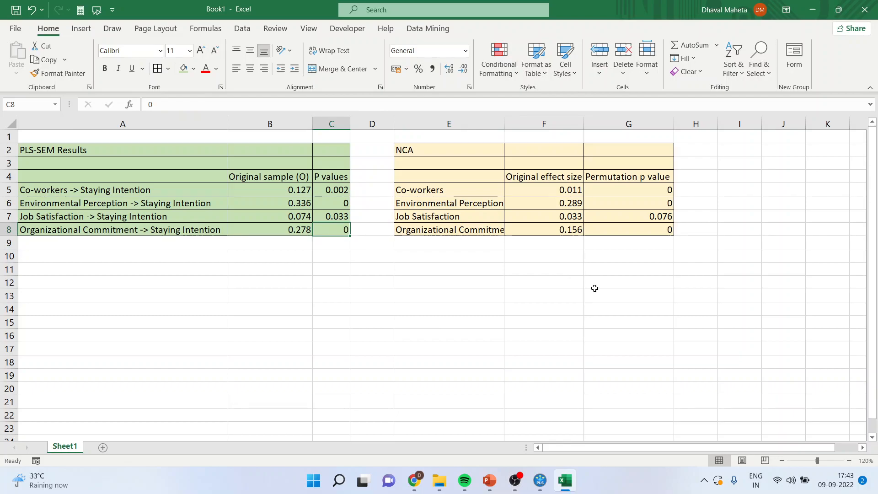
{"action": "left_click", "coordinate": [651, 232]}
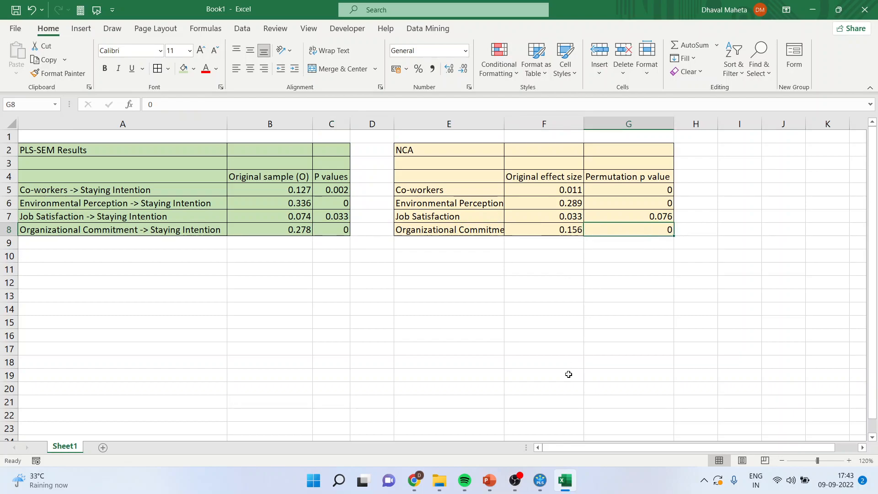
{"action": "left_click", "coordinate": [489, 482]}
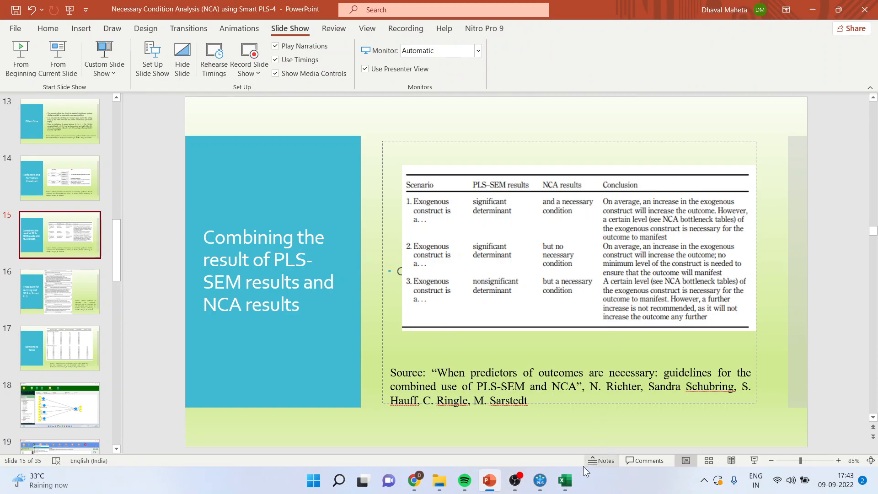
- In Excel, set the PLS-SEM p value of Organizational Commitment to 0.50 and compare that row with its NCA counterpart
{"action": "left_click", "coordinate": [565, 480]}
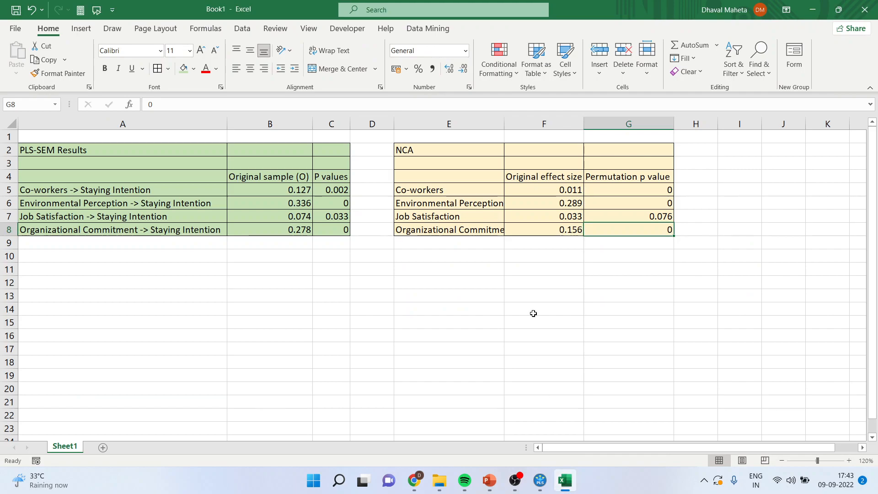
{"action": "left_click", "coordinate": [342, 228]}
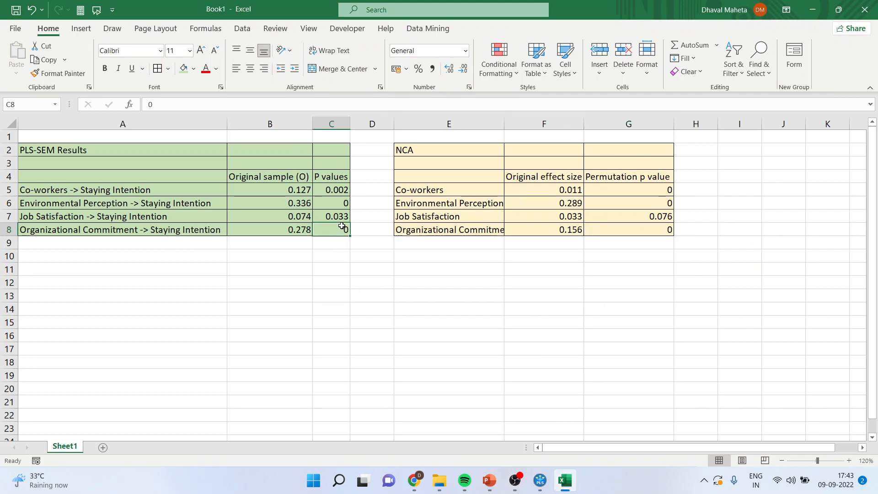
{"action": "type", "text": "0."}
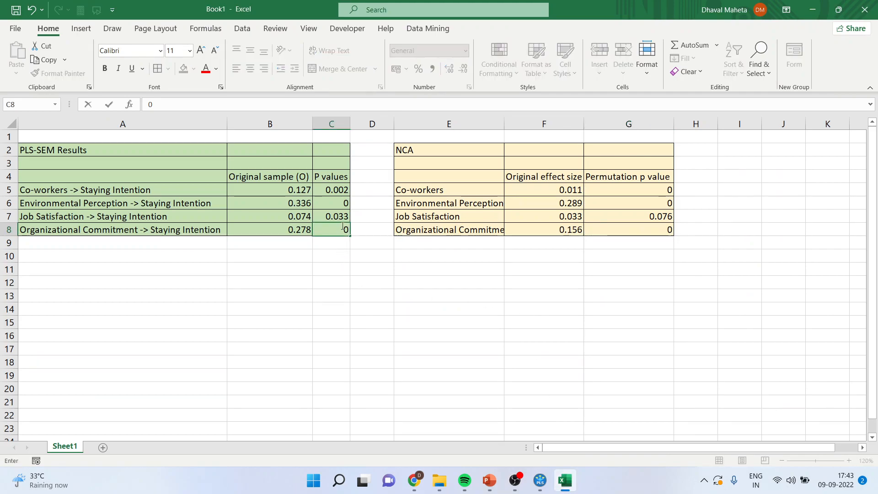
{"action": "type", "text": "50"}
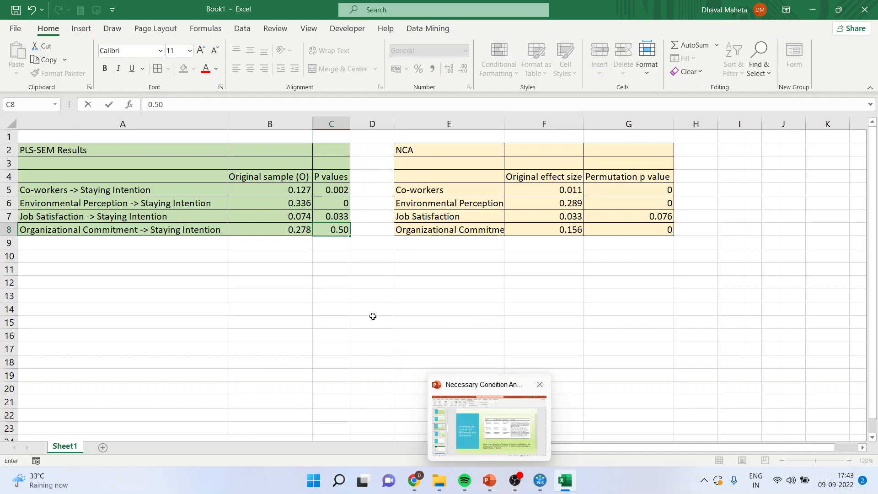
{"action": "left_click", "coordinate": [347, 325]}
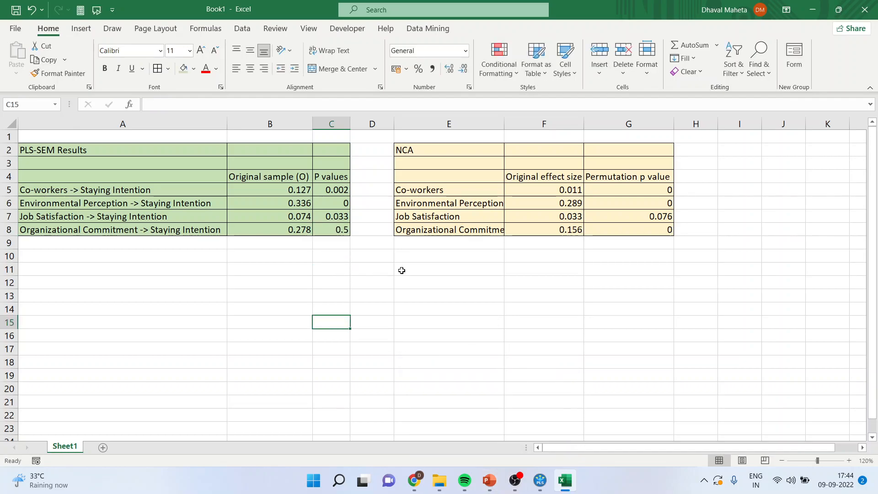
{"action": "left_click", "coordinate": [225, 230]}
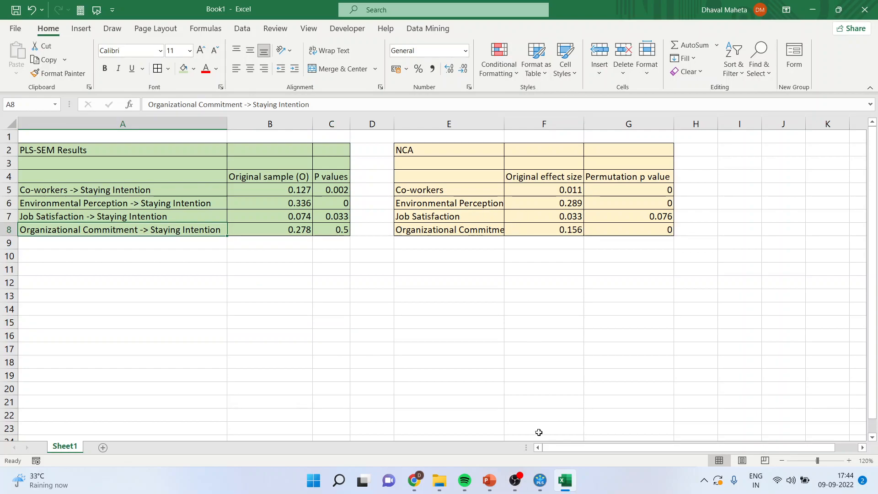
{"action": "left_click", "coordinate": [489, 230]}
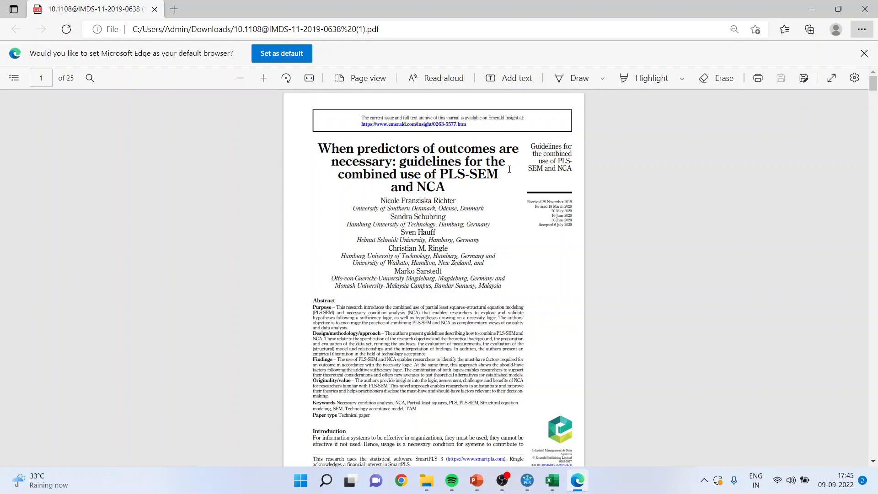
- Enlarge the PLS-SEM and NCA guidelines PDF in Edge and examine Figure 1's ceiling-line scatter plot and bottleneck table
{"action": "left_click", "coordinate": [263, 79]}
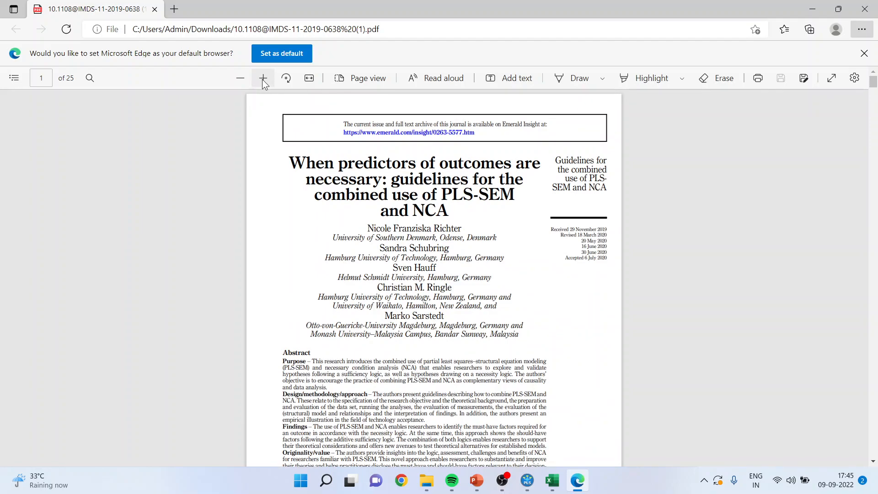
{"action": "scroll", "coordinate": [876, 427], "scroll_direction": "down", "scroll_amount": 15}
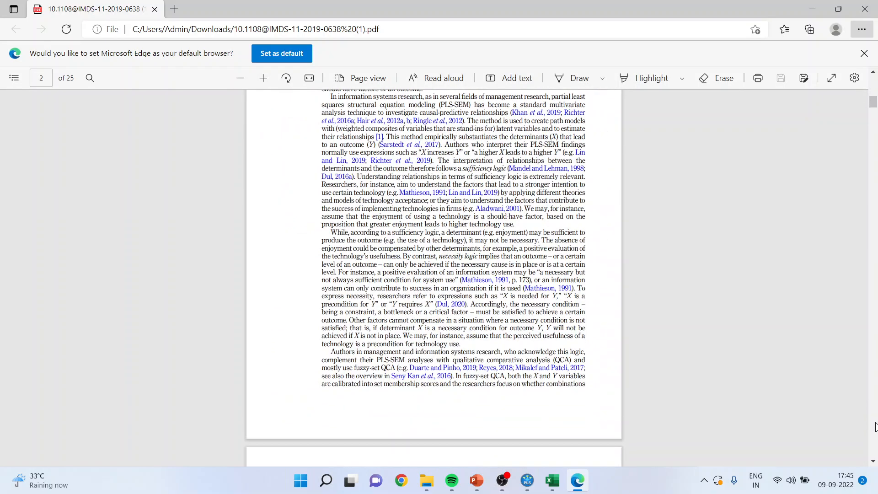
{"action": "scroll", "coordinate": [875, 428], "scroll_direction": "down", "scroll_amount": 15}
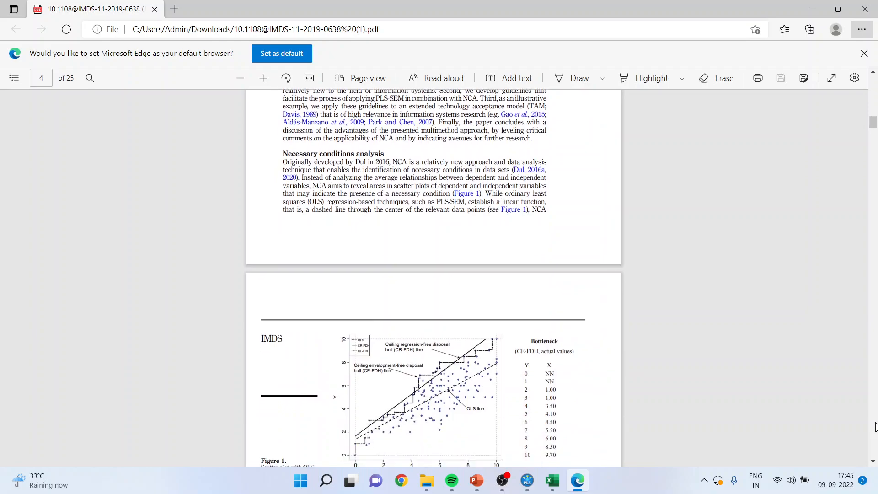
{"action": "left_click", "coordinate": [874, 463]}
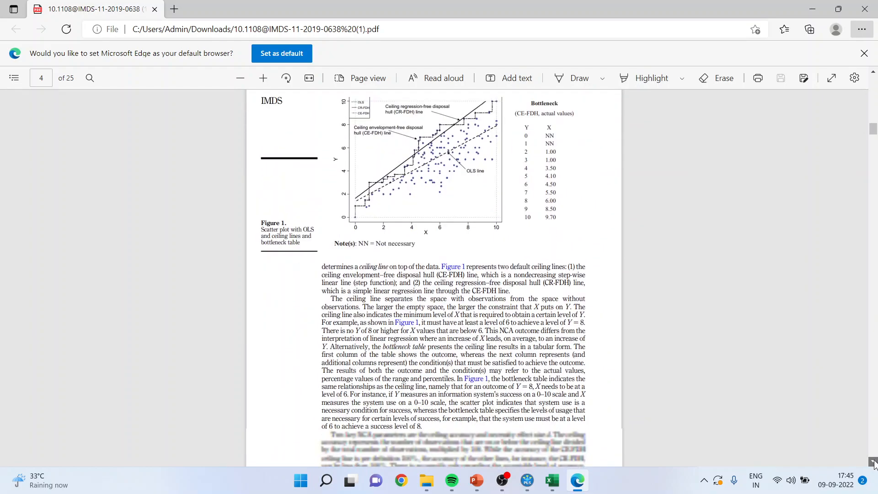
{"action": "left_click", "coordinate": [874, 463]}
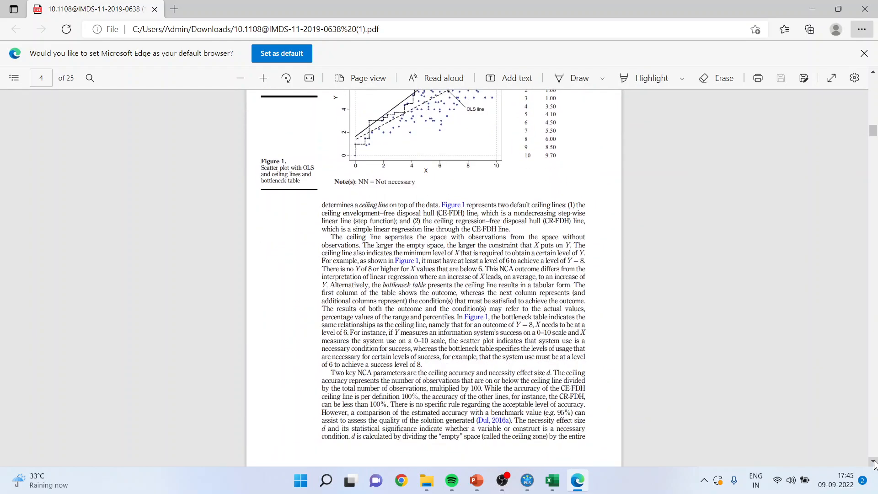
{"action": "left_click", "coordinate": [874, 78]}
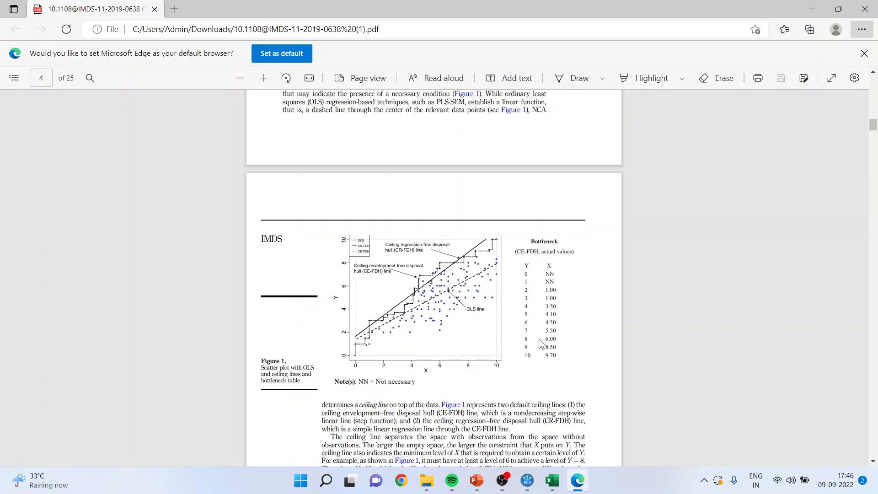
- Read on to Figure 2 on page 6, covering the reflective and formative constructs or indicators to test in NCA
{"action": "left_click", "coordinate": [872, 438]}
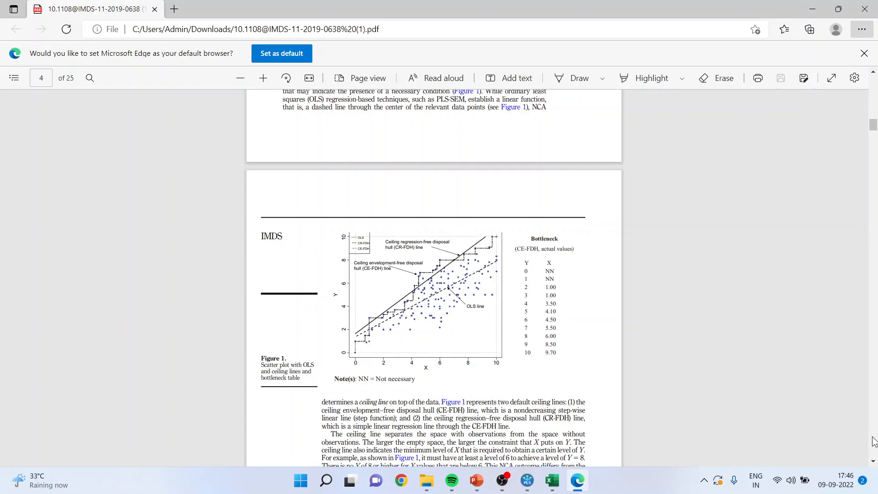
{"action": "left_click", "coordinate": [872, 440]}
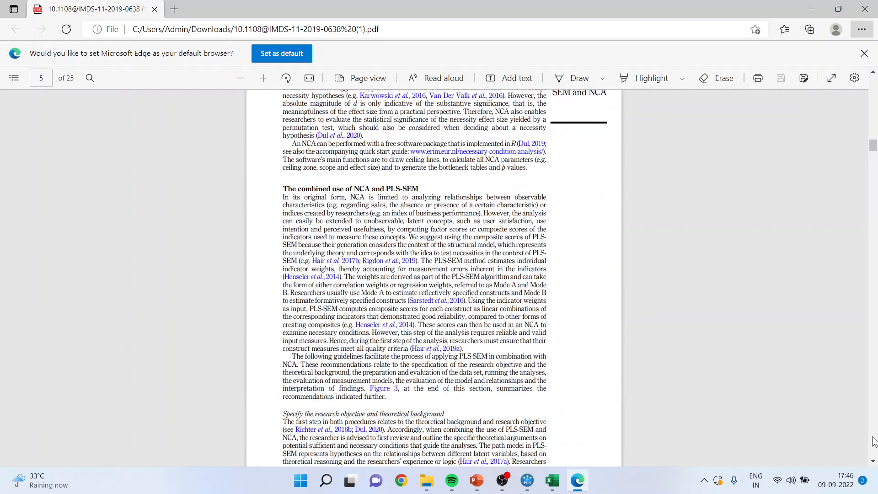
{"action": "left_click", "coordinate": [872, 441]}
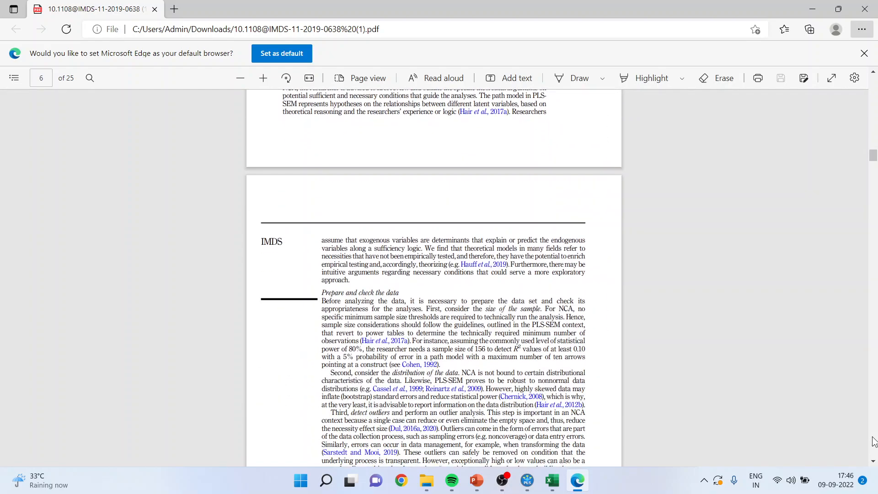
{"action": "left_click", "coordinate": [872, 440]}
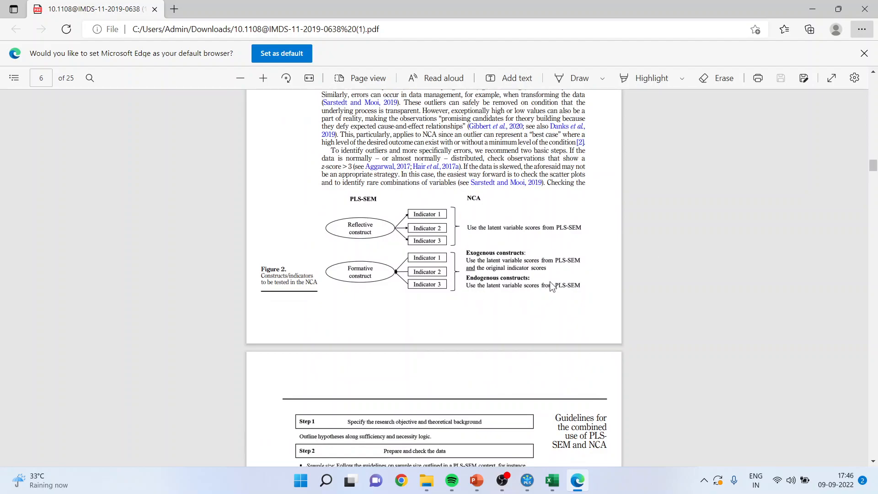
- Review the step-by-step guide in Figure 3 and the Table 1 scenarios for interpreting PLS-SEM and NCA findings
{"action": "left_click", "coordinate": [871, 463]}
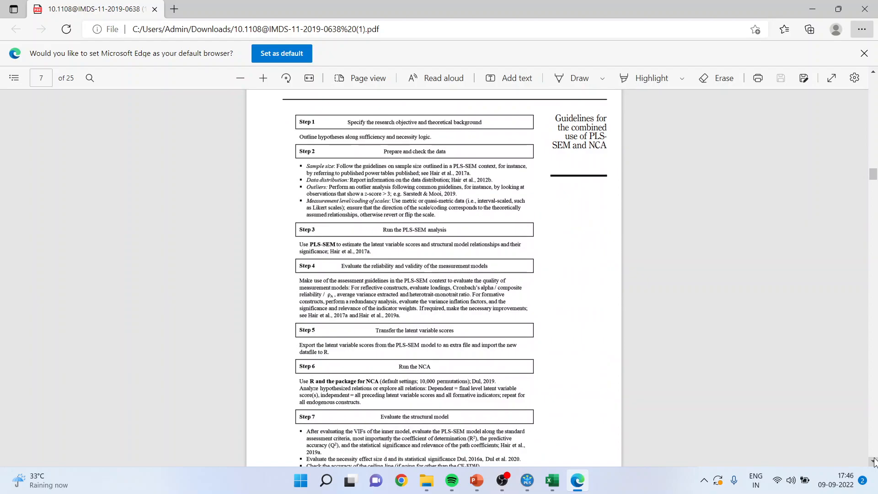
{"action": "left_click", "coordinate": [874, 463]}
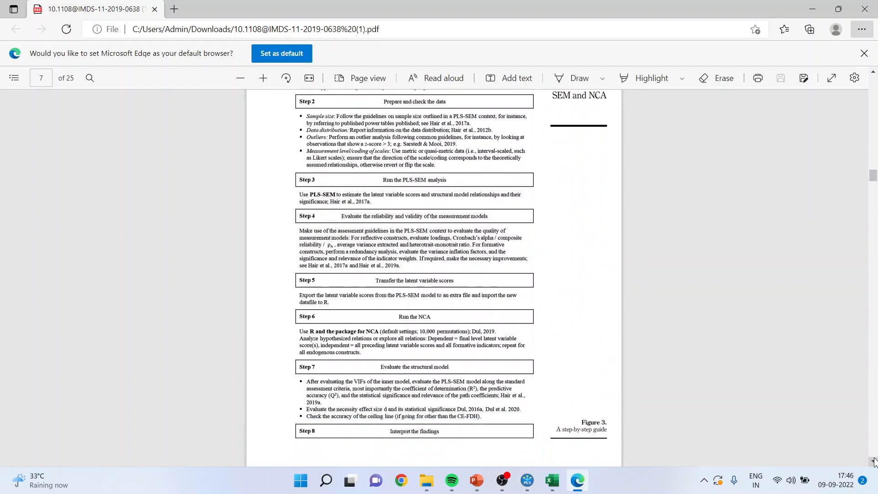
{"action": "scroll", "coordinate": [873, 462], "scroll_direction": "down", "scroll_amount": 10}
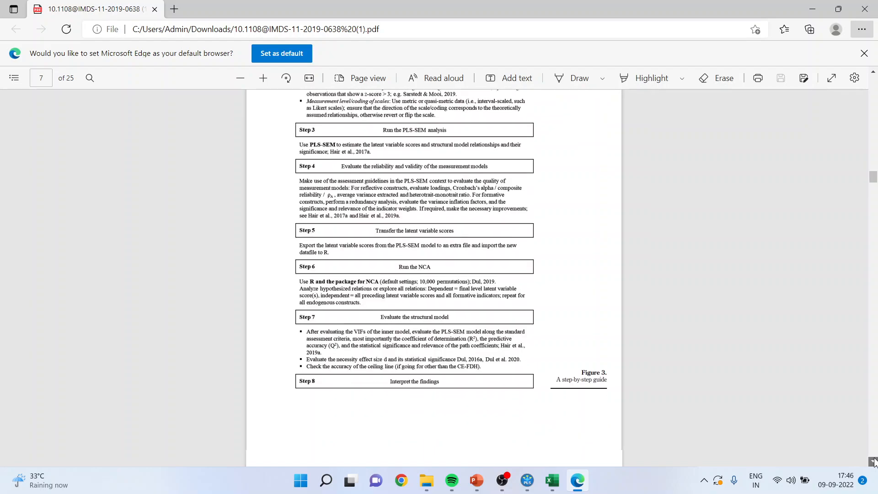
{"action": "scroll", "coordinate": [873, 462], "scroll_direction": "down", "scroll_amount": 10}
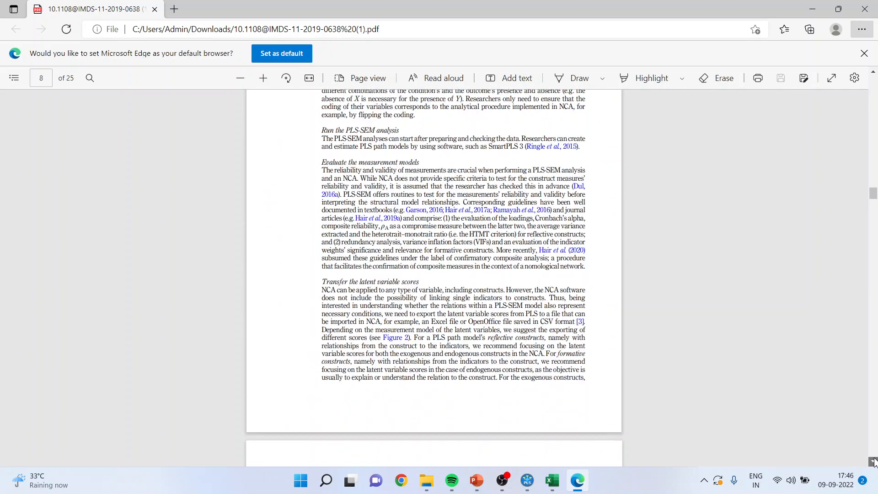
{"action": "scroll", "coordinate": [873, 463], "scroll_direction": "down", "scroll_amount": 10}
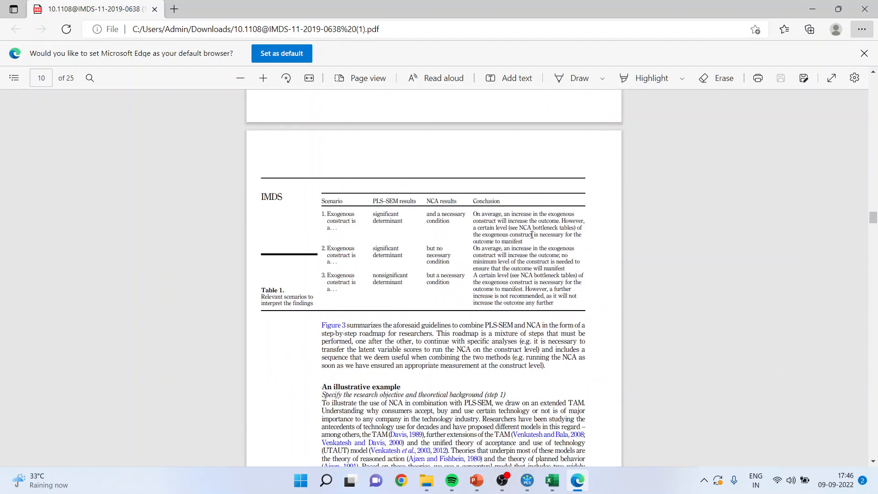
- Look through the paper's illustrative example, including the PLS path model, the NCA scatter plots and the effect size tables
{"action": "scroll", "coordinate": [873, 413], "scroll_direction": "down", "scroll_amount": 8}
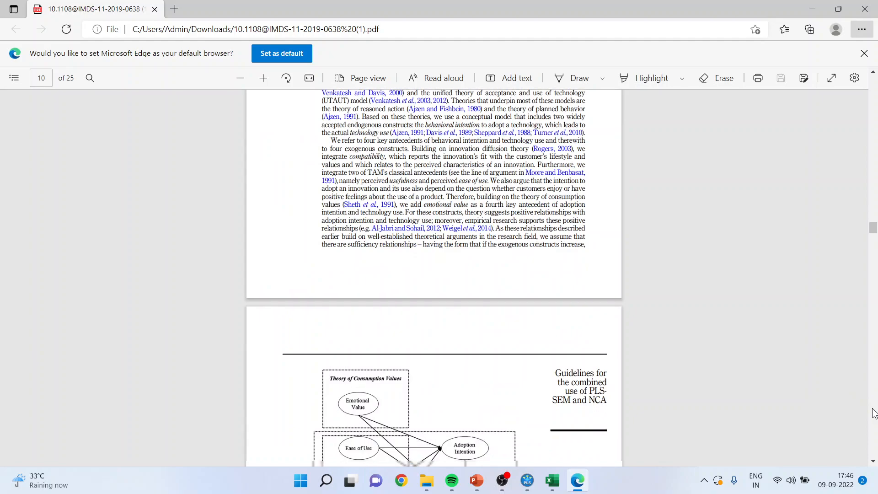
{"action": "scroll", "coordinate": [873, 413], "scroll_direction": "down", "scroll_amount": 10}
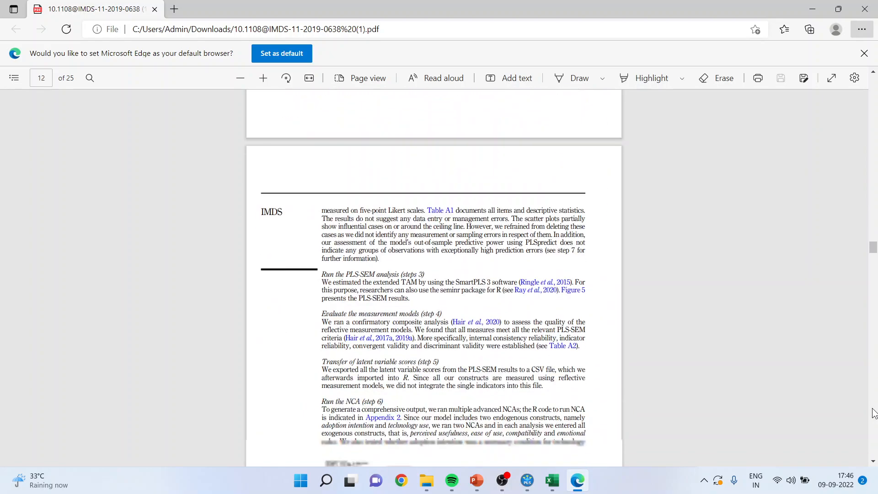
{"action": "scroll", "coordinate": [874, 413], "scroll_direction": "down", "scroll_amount": 1}
{"action": "scroll", "coordinate": [873, 412], "scroll_direction": "down", "scroll_amount": 8}
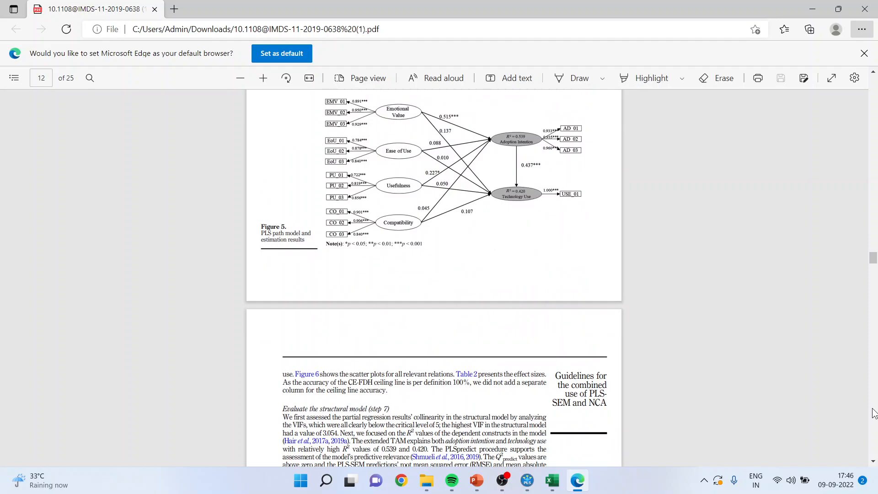
{"action": "scroll", "coordinate": [873, 413], "scroll_direction": "down", "scroll_amount": 8}
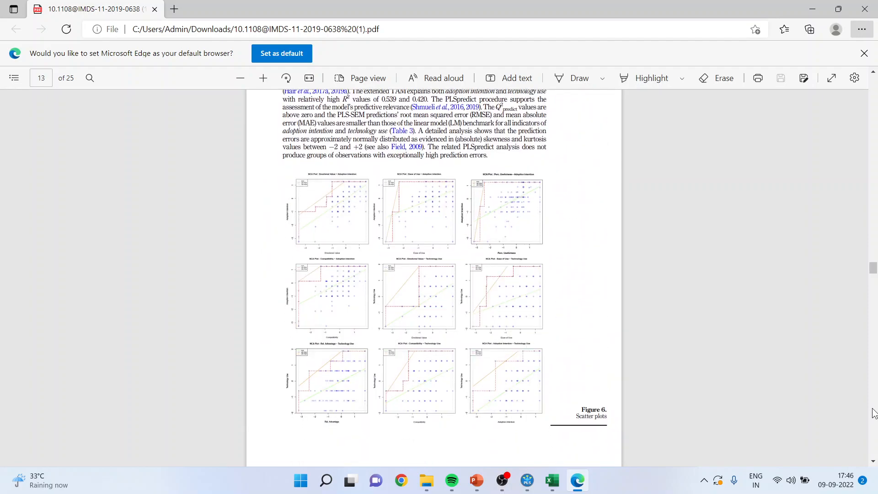
{"action": "scroll", "coordinate": [874, 413], "scroll_direction": "down", "scroll_amount": 8}
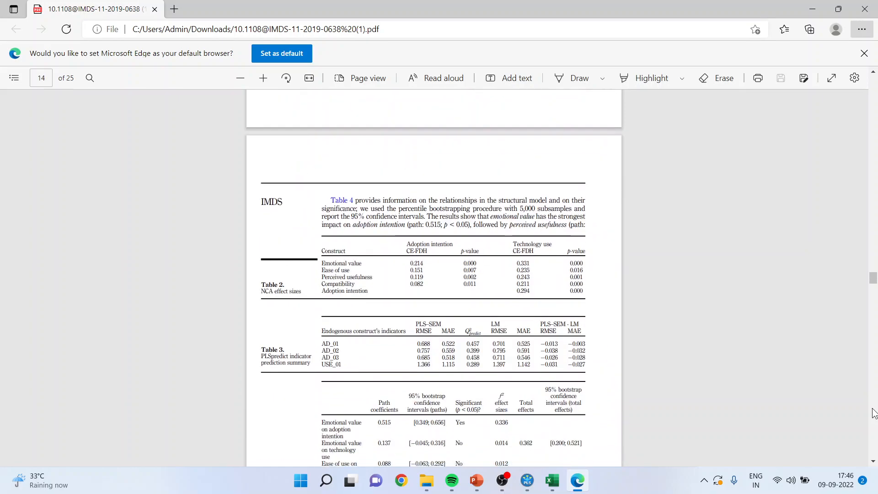
{"action": "scroll", "coordinate": [874, 446], "scroll_direction": "down", "scroll_amount": 8}
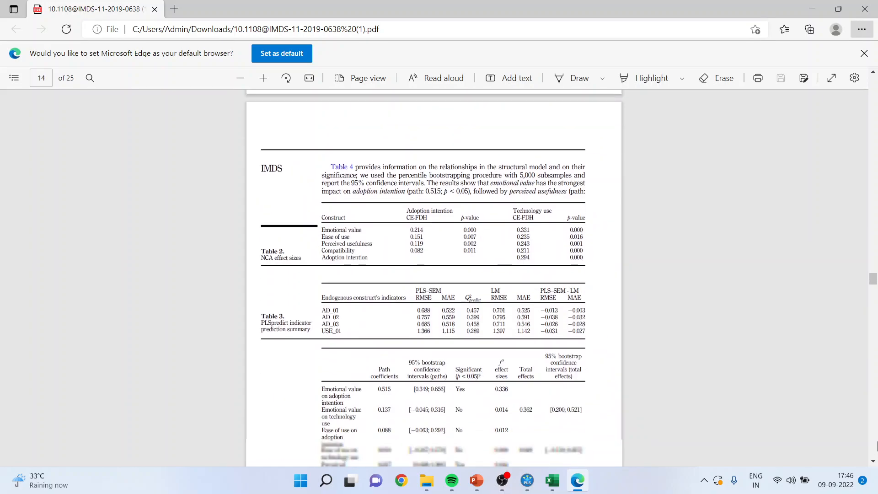
- Examine the bottleneck percentages in Table 5 and skim the discussion pages that follow in the paper
{"action": "scroll", "coordinate": [874, 446], "scroll_direction": "down", "scroll_amount": 8}
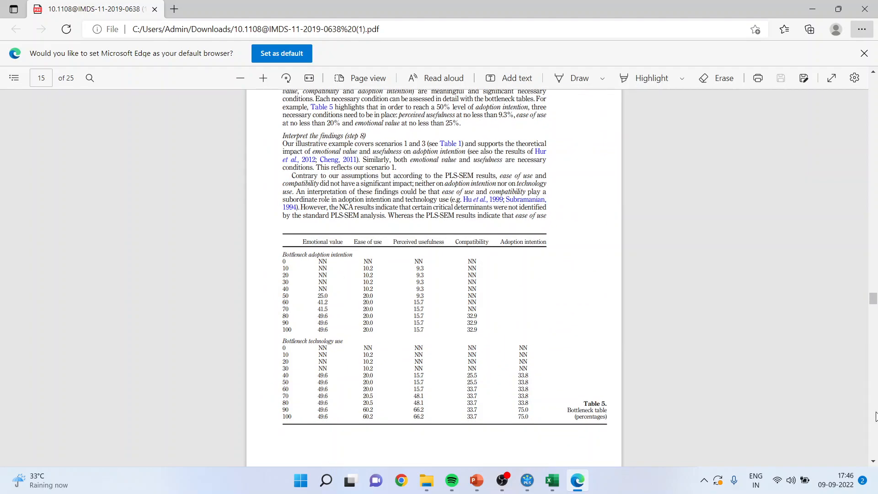
{"action": "scroll", "coordinate": [875, 414], "scroll_direction": "down", "scroll_amount": 8}
{"action": "scroll", "coordinate": [875, 415], "scroll_direction": "down", "scroll_amount": 10}
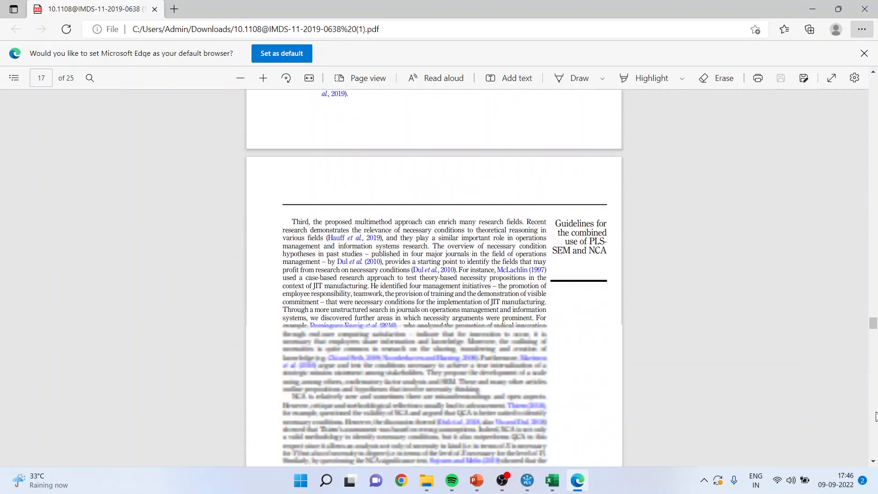
{"action": "scroll", "coordinate": [875, 415], "scroll_direction": "down", "scroll_amount": 4}
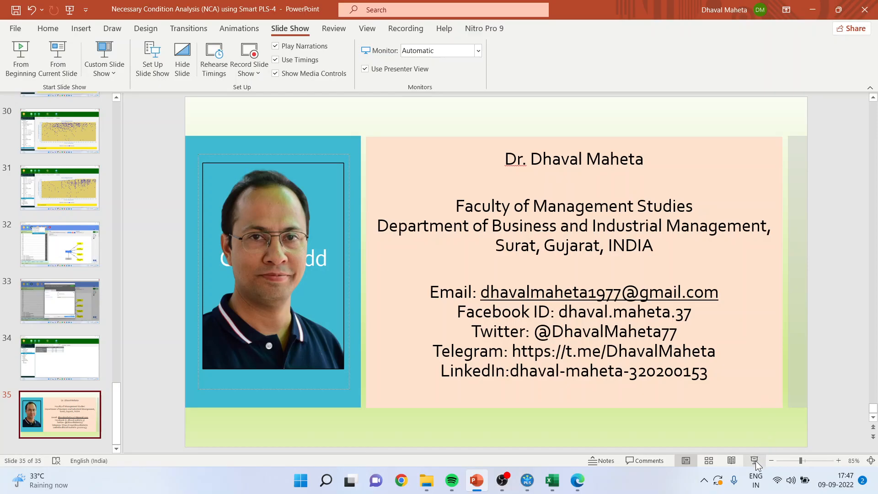
- Present the closing contact slide, slide 35, as a full-screen slide show in PowerPoint
{"action": "left_click", "coordinate": [755, 460]}
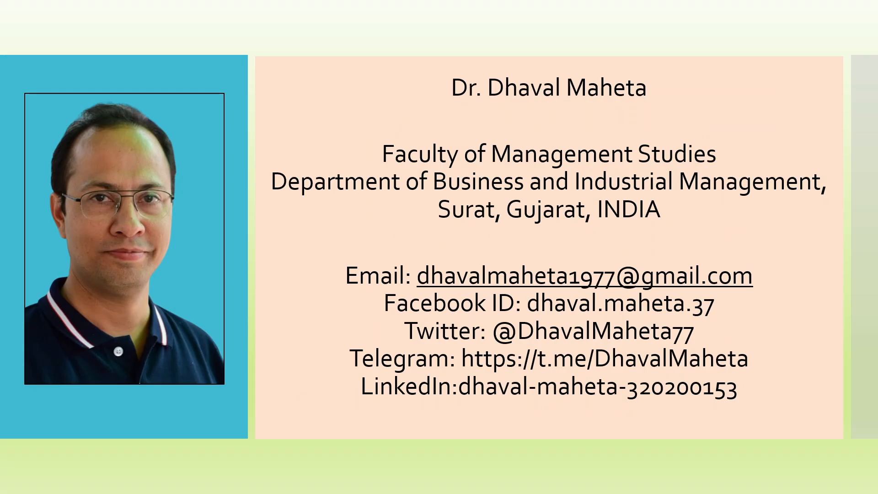